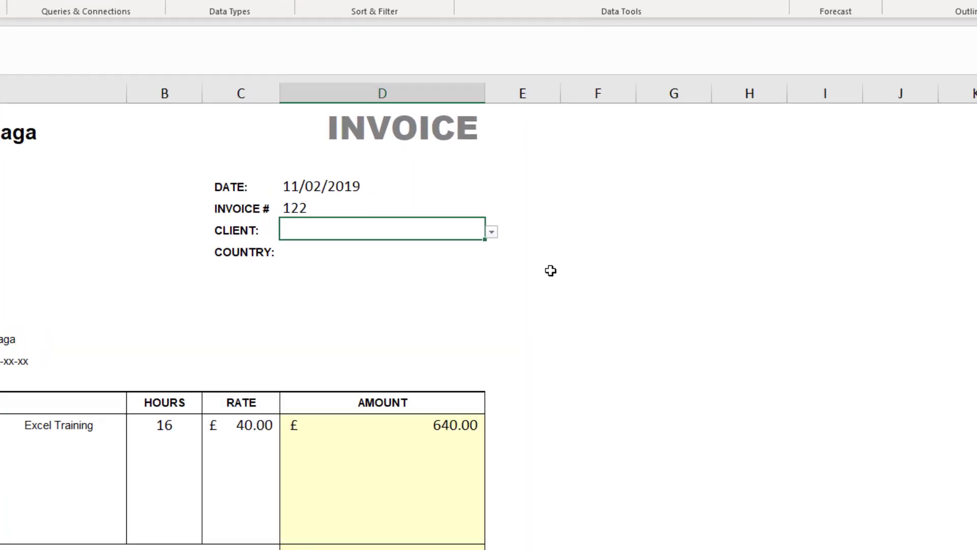
Test the CLIENT drop-down, typing sa to see which client names match
click(486, 235)
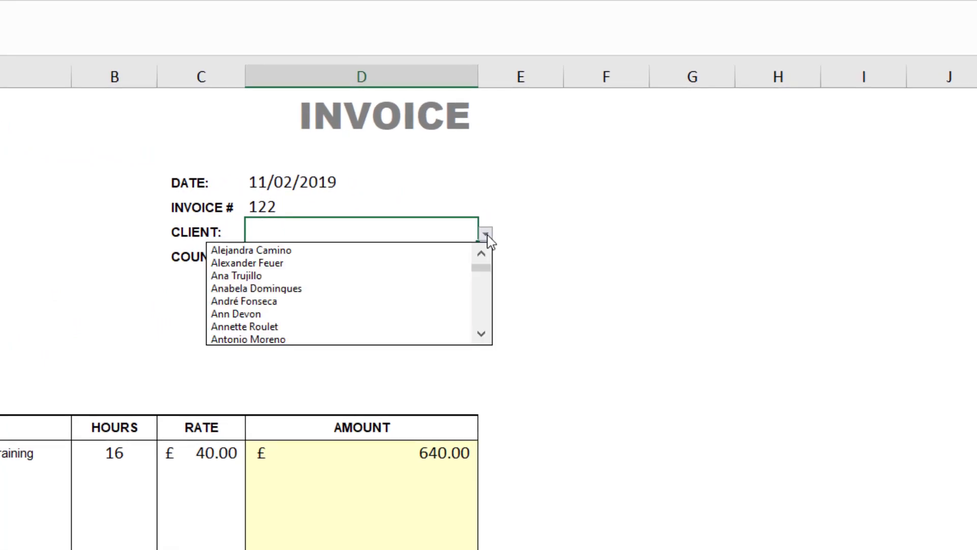
drag(489, 274, 487, 283)
key(Escape)
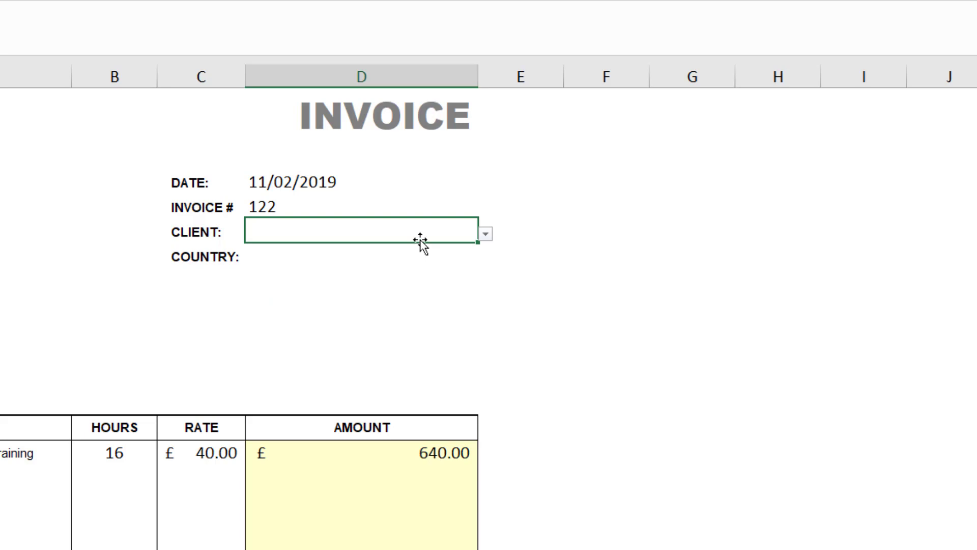
text(sa)
click(486, 235)
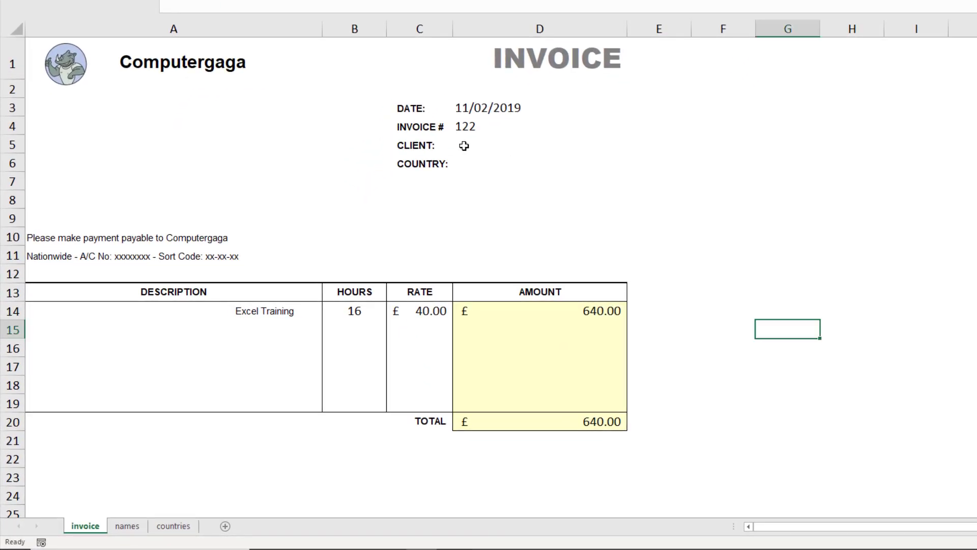
Select CLIENT cell D5, then go to the names sheet and select C2 under Filtered Names
click(463, 145)
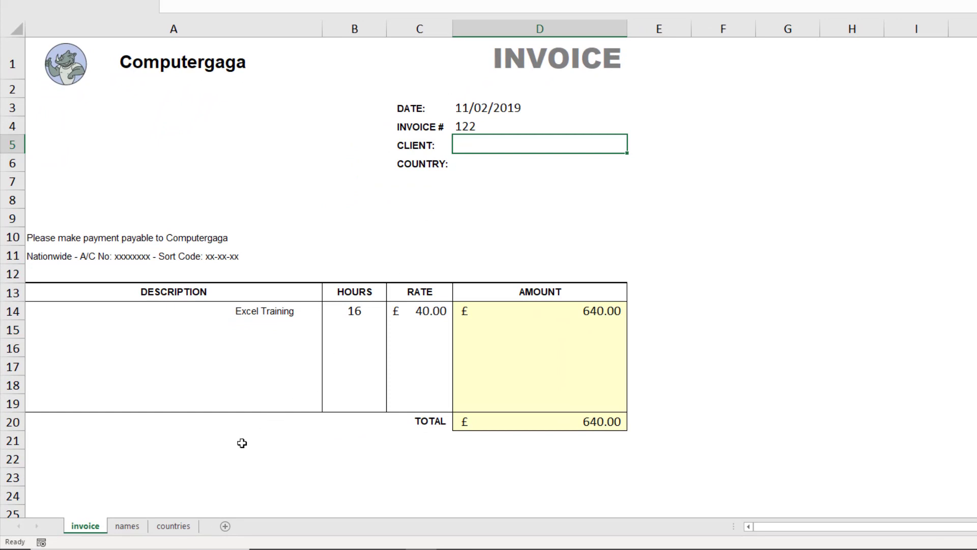
click(128, 527)
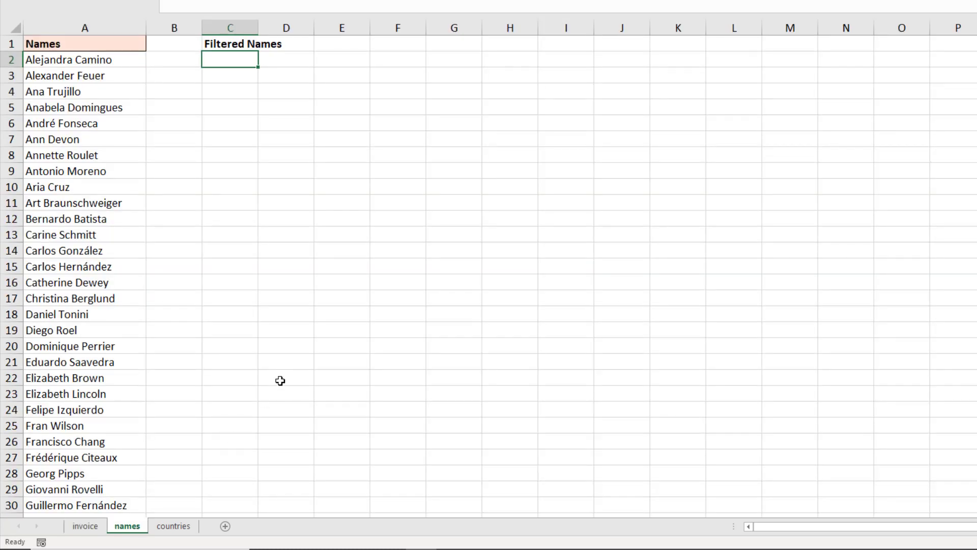
click(341, 330)
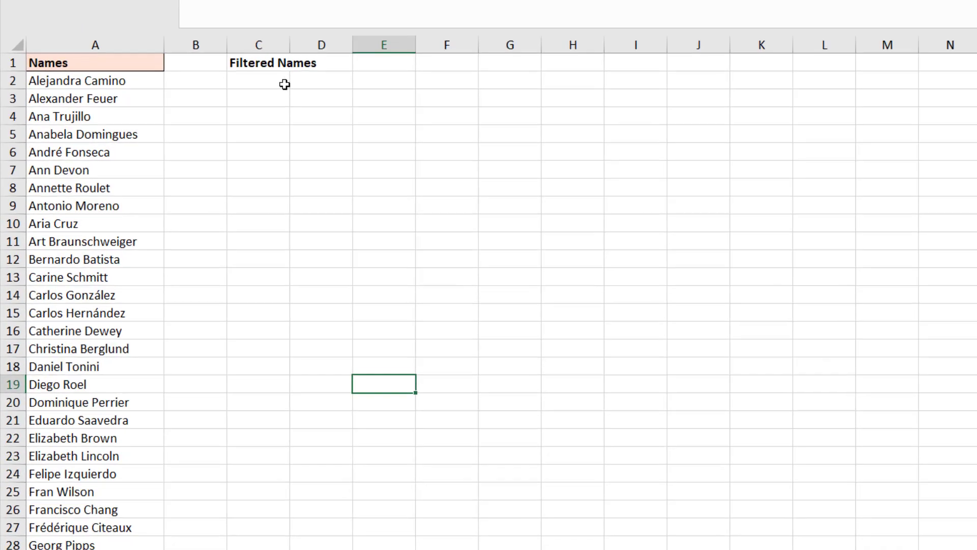
click(253, 63)
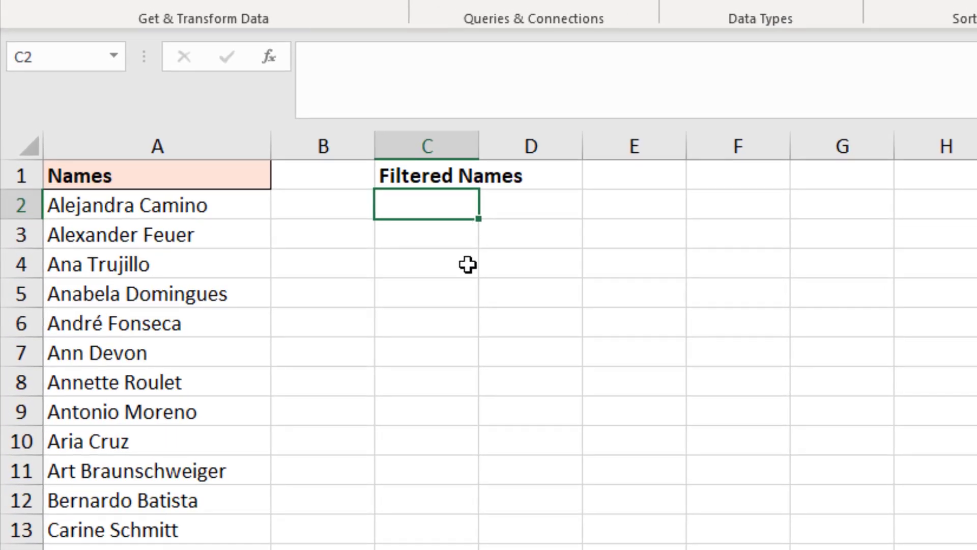
Enter =SEARCH(invoice!D5,names[Names],1) in C2 so it spills down the Filtered Names column
text(=sear)
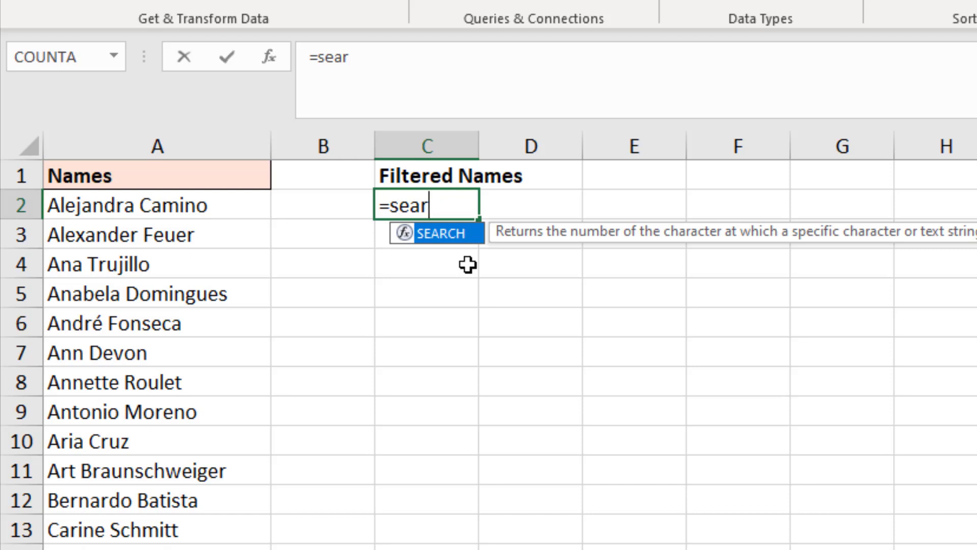
key(Tab)
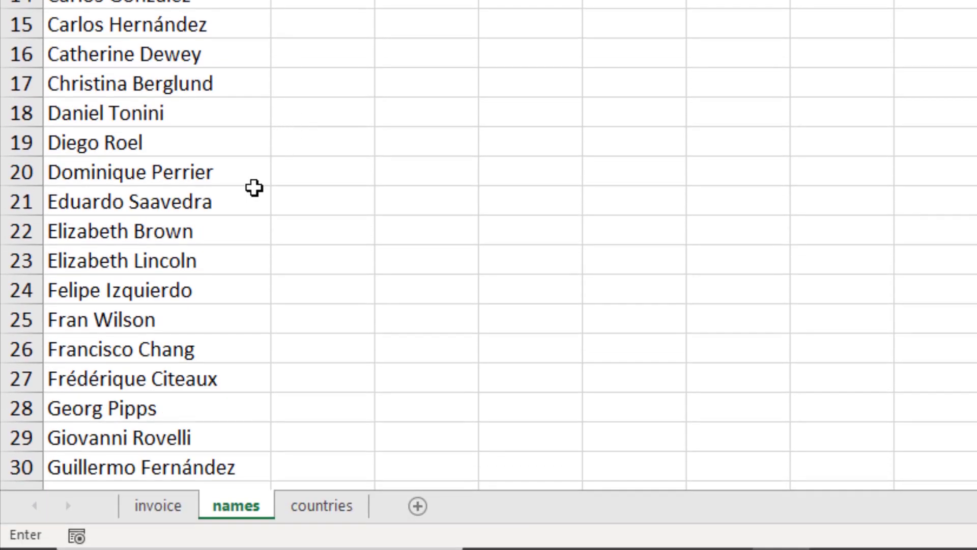
click(164, 507)
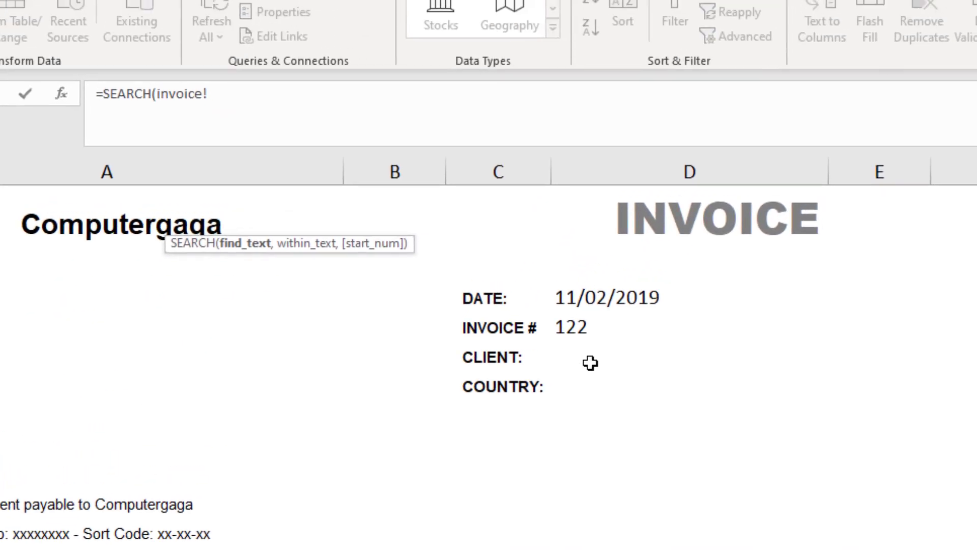
click(592, 360)
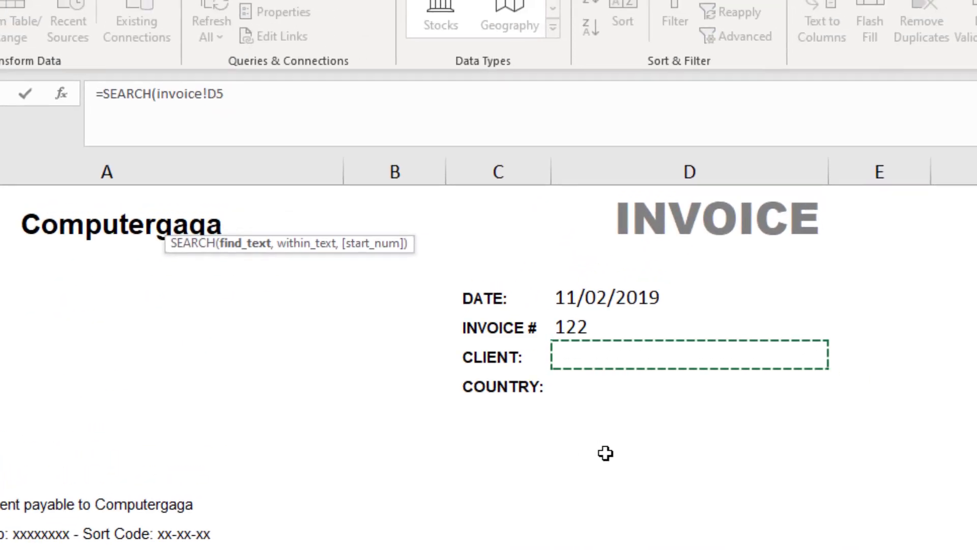
text(,)
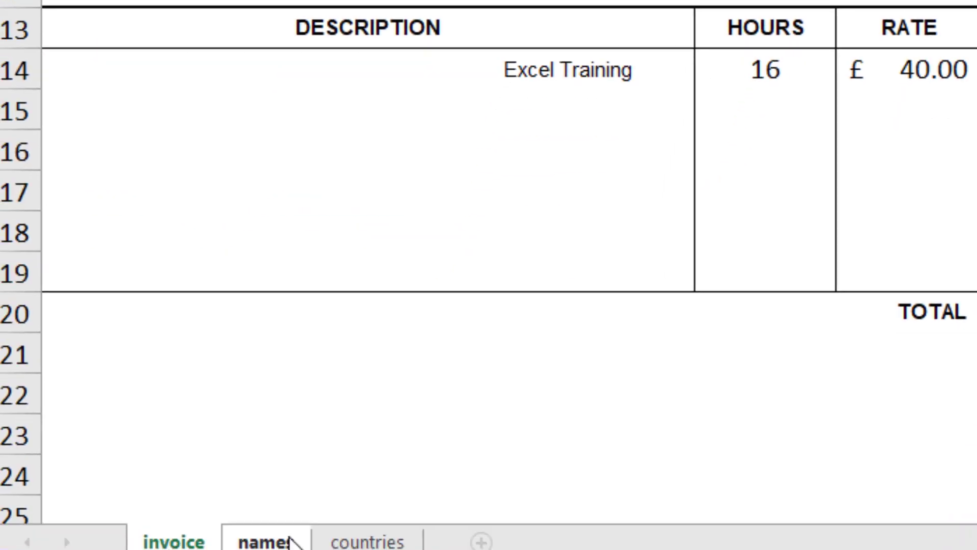
click(304, 495)
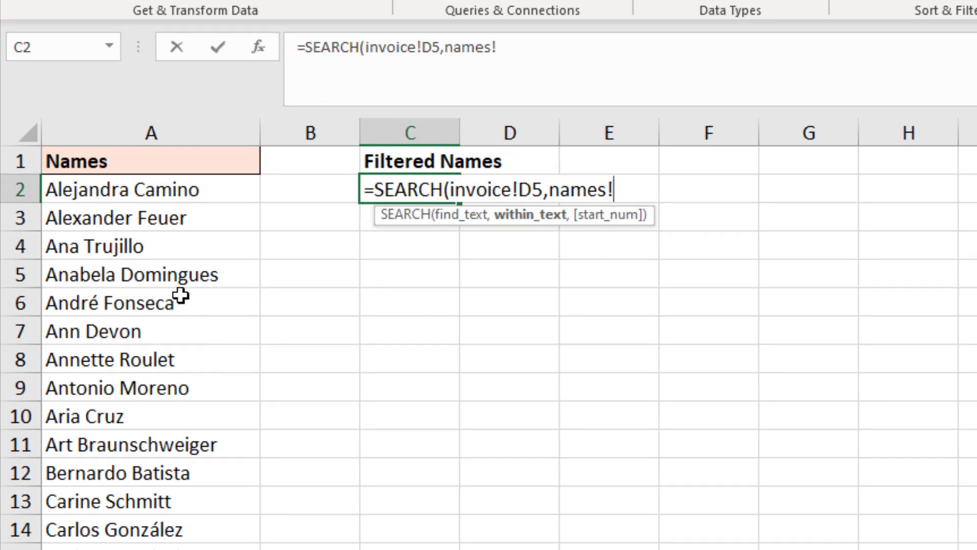
click(145, 147)
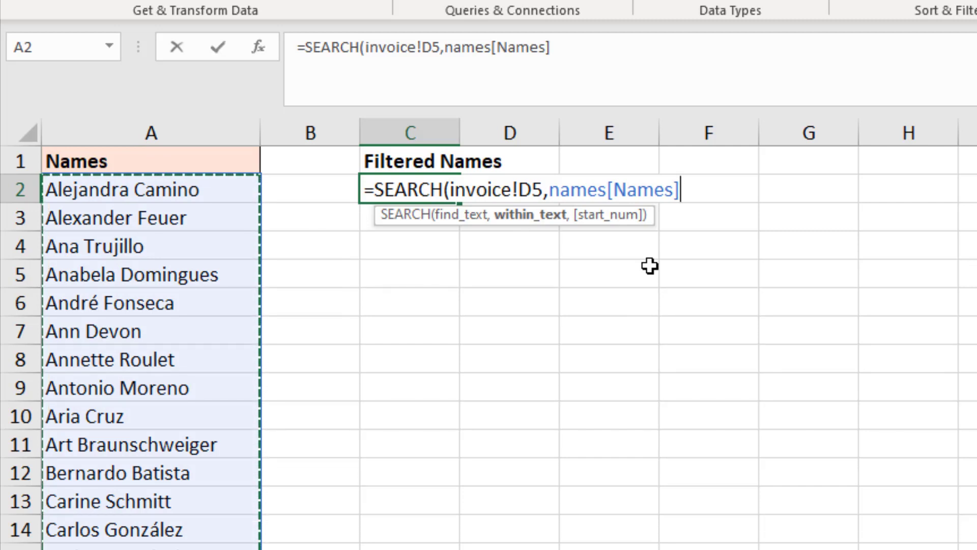
text(,)
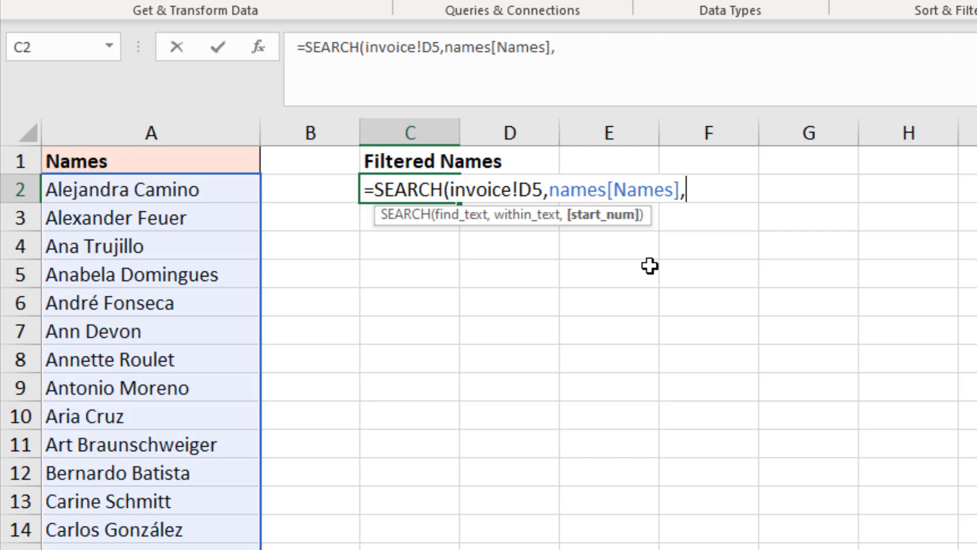
text(1))
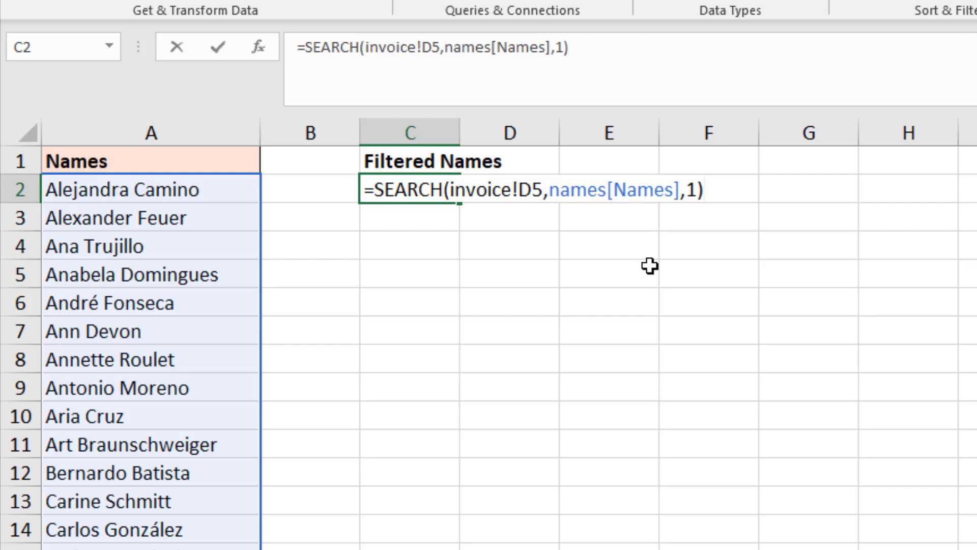
key(Return)
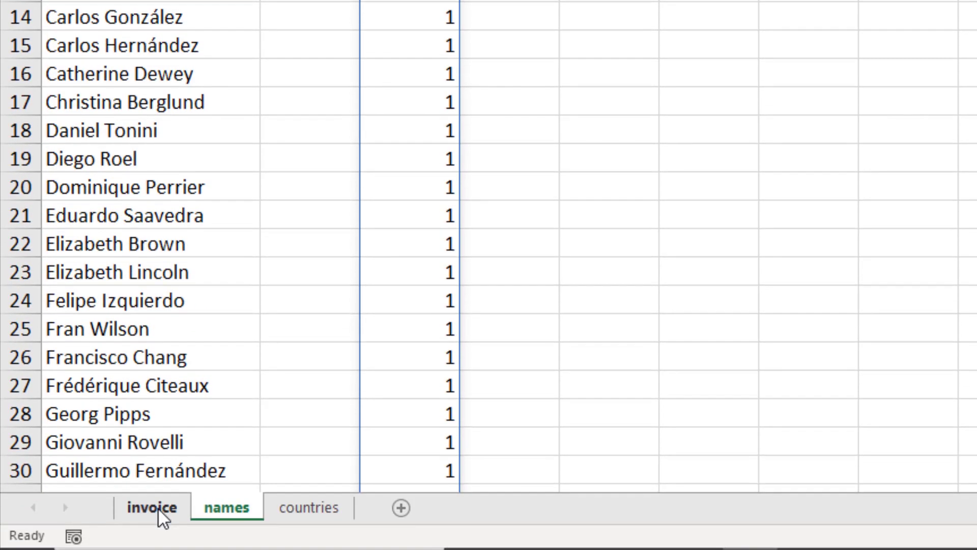
Enter ma as the client in the invoice's CLIENT cell D5
click(158, 508)
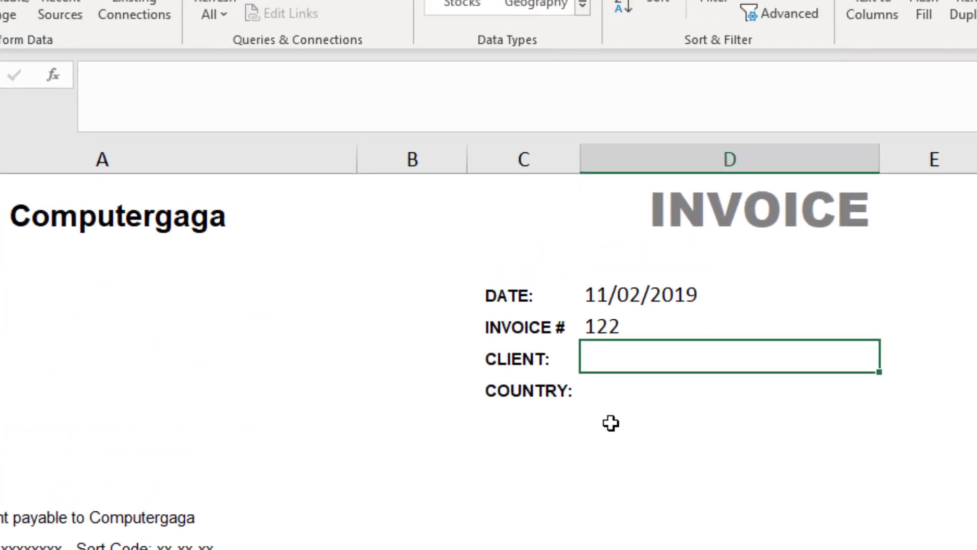
text(ma)
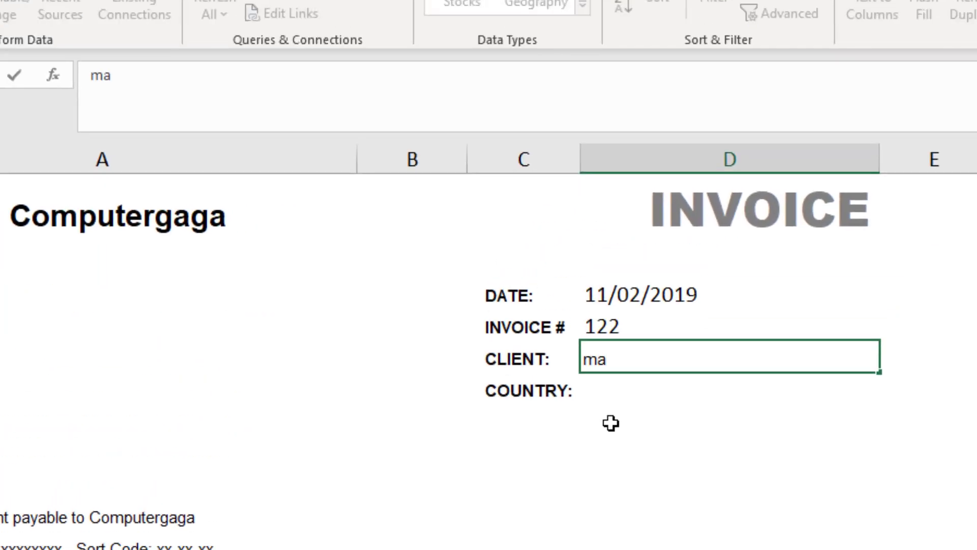
key(Return)
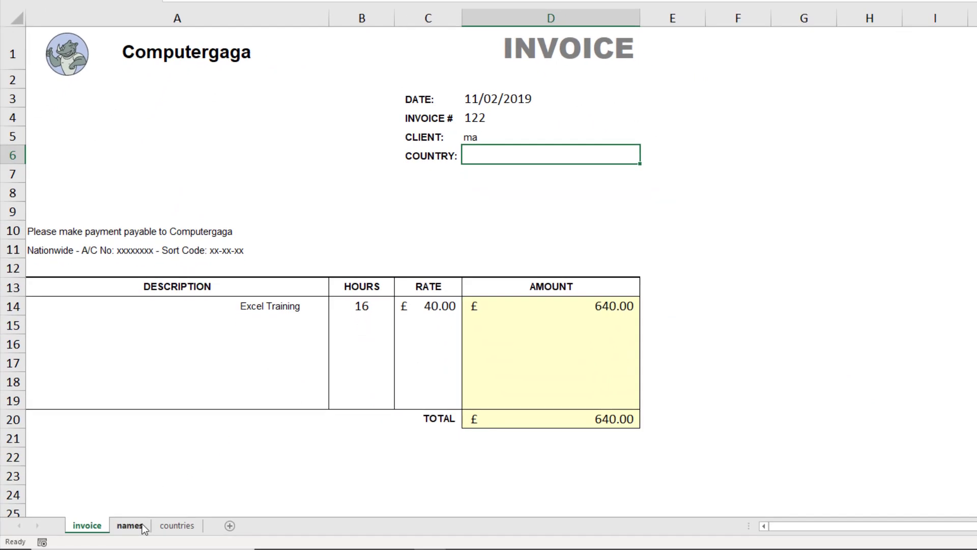
Review the names sheet's Filtered Names results, where non-matching names show #VALUE!
click(142, 524)
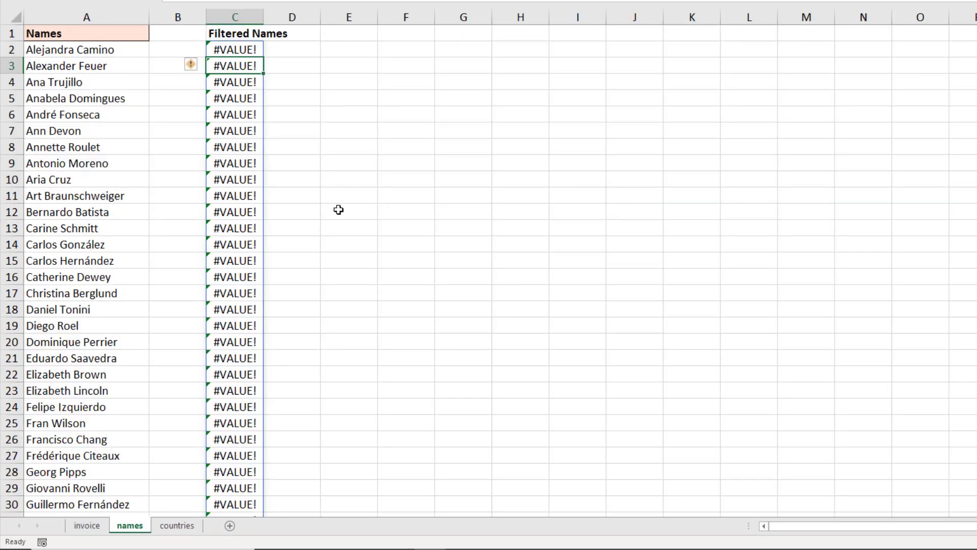
scroll(338, 209, down, 3)
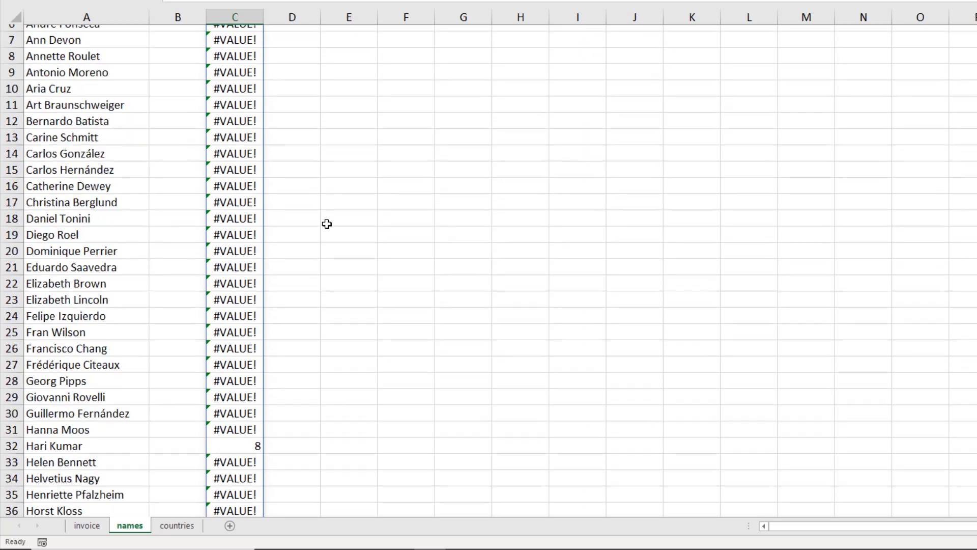
scroll(326, 224, down, 2)
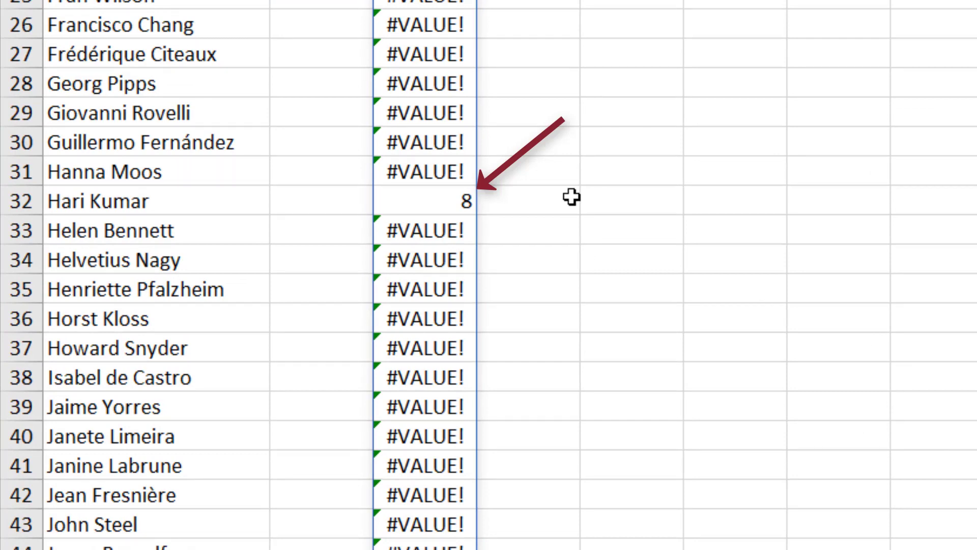
scroll(569, 199, down, 5)
scroll(567, 200, down, 3)
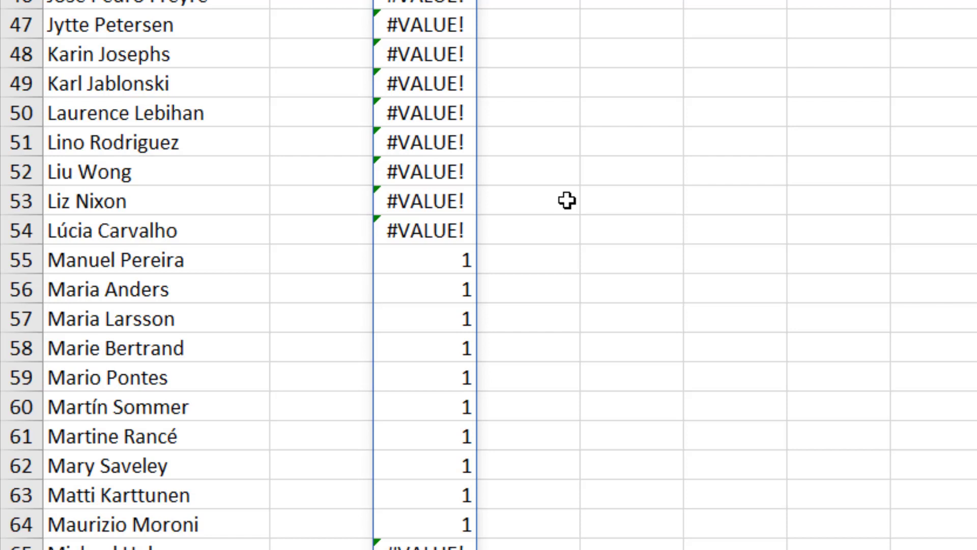
scroll(568, 206, up, 3)
scroll(571, 357, up, 12)
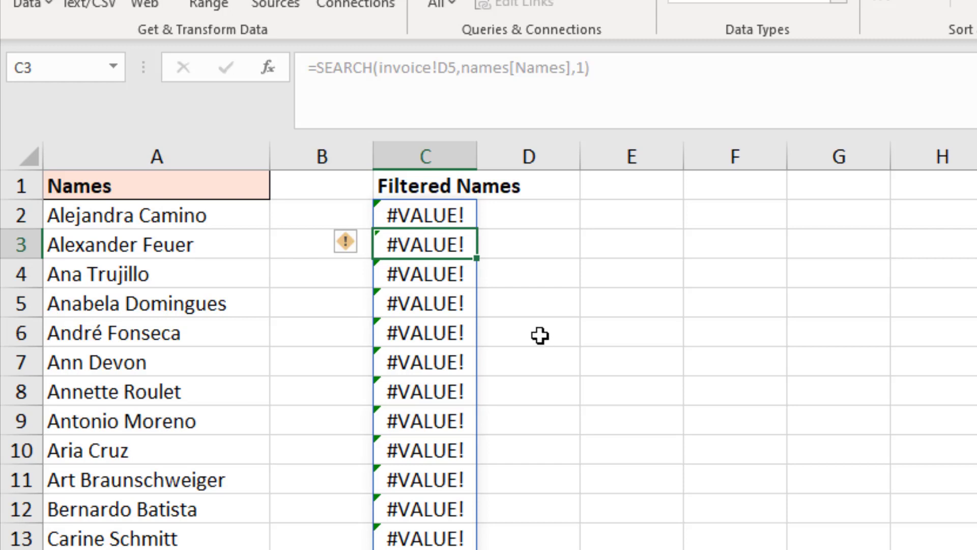
Wrap the C2 SEARCH formula in ISNUMBER so non-matching names return FALSE instead of #VALUE!
click(457, 220)
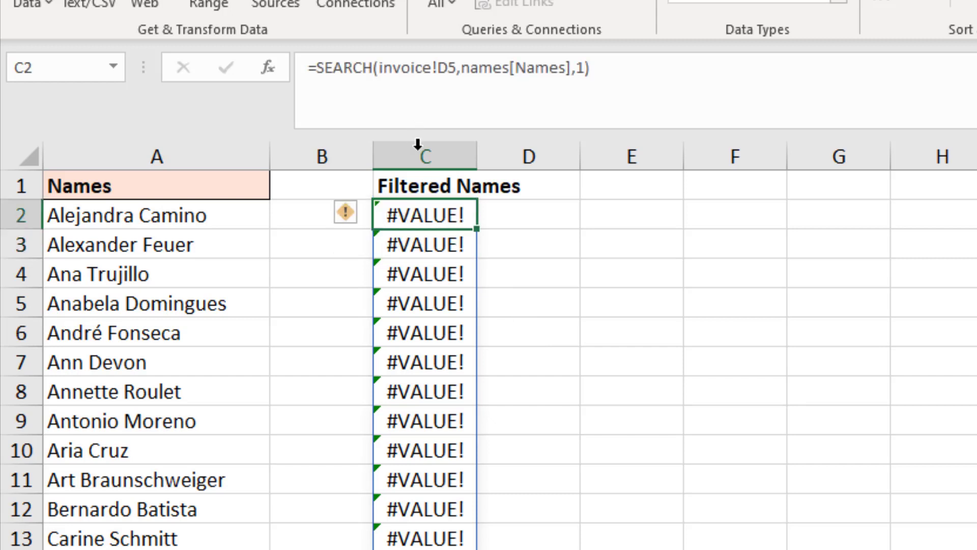
double_click(435, 216)
key(Left)
key(Left)
key(Left)
key(Left)
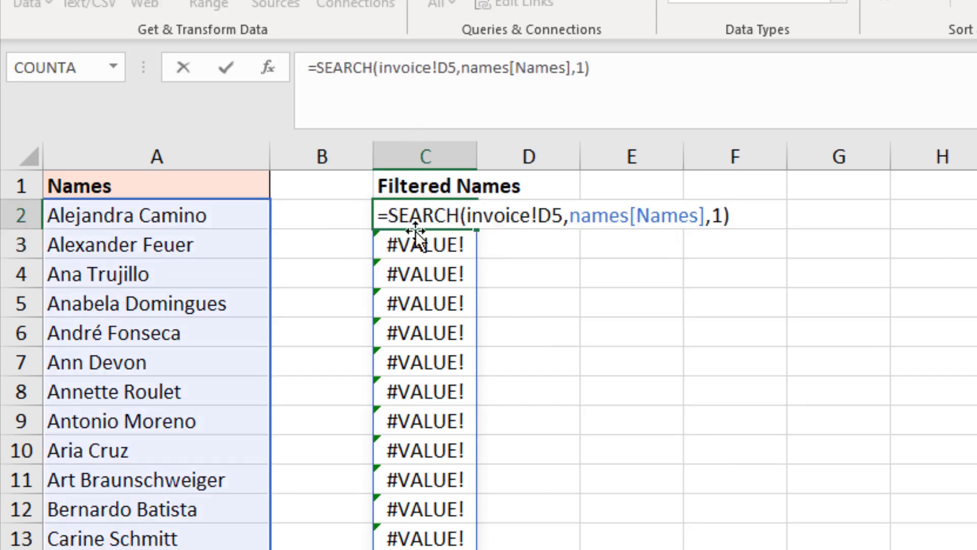
text(isnumber()
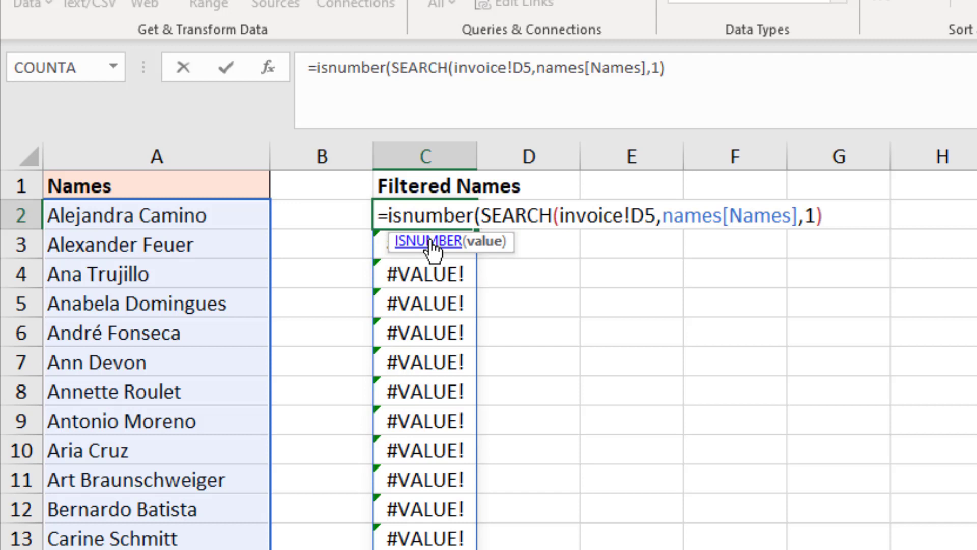
click(855, 215)
text())
key(Return)
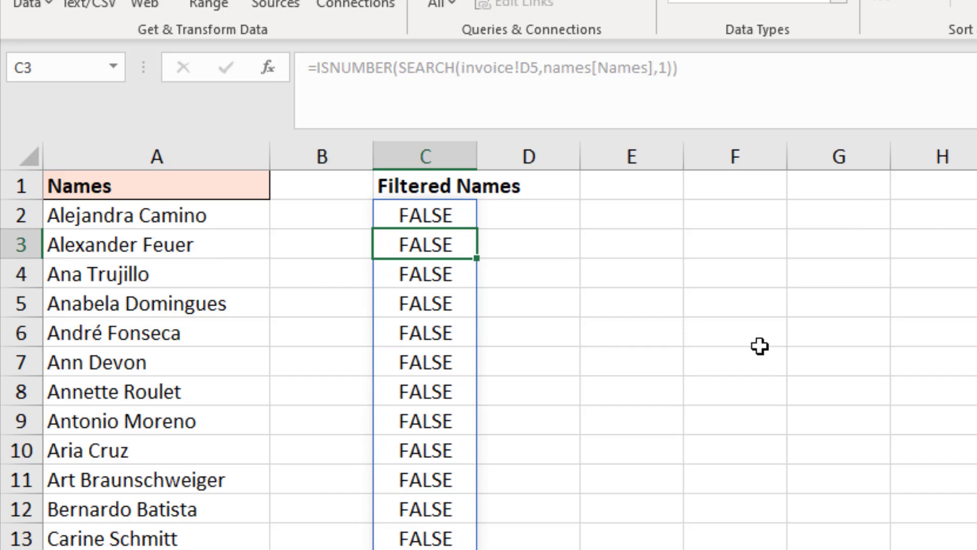
scroll(707, 426, down, 2)
scroll(706, 426, down, 4)
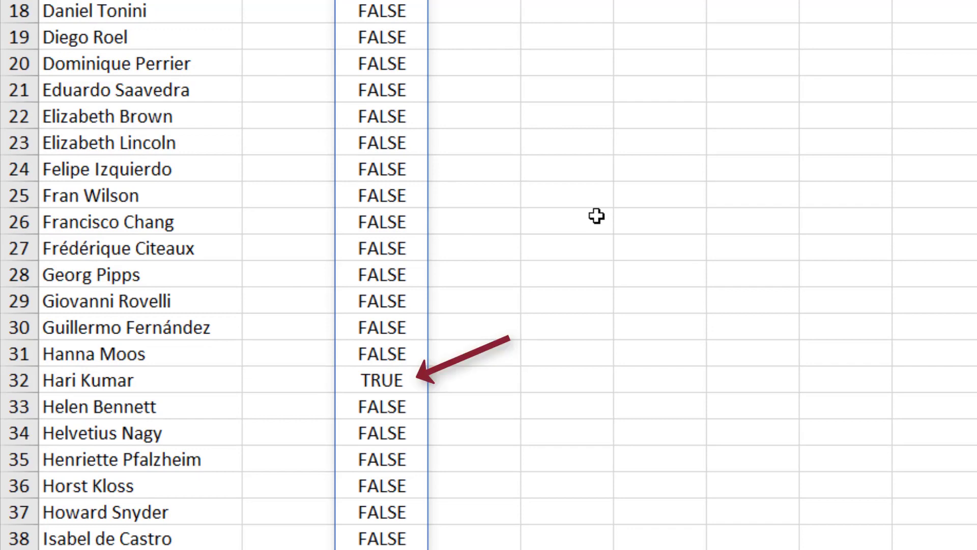
scroll(596, 216, up, 6)
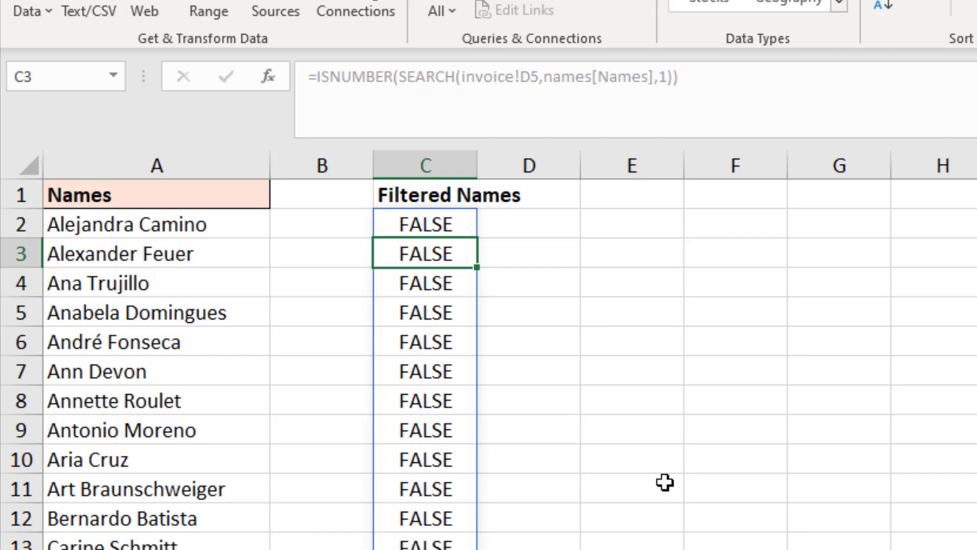
Change C2 to =FILTER(names[Names],ISNUMBER(SEARCH(invoice!D5,names[Names],1)),"") to spill only matching names
double_click(437, 224)
click(388, 225)
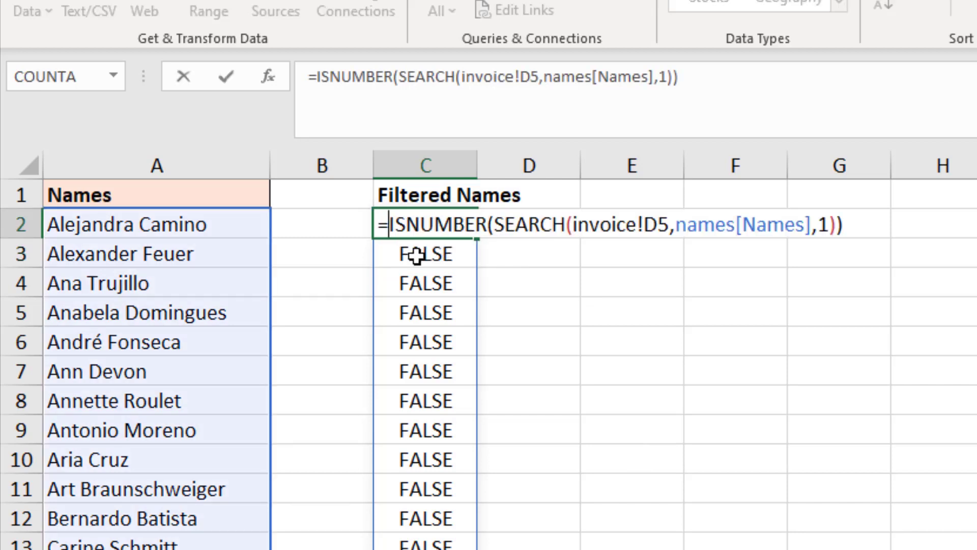
text(fil)
key(Tab)
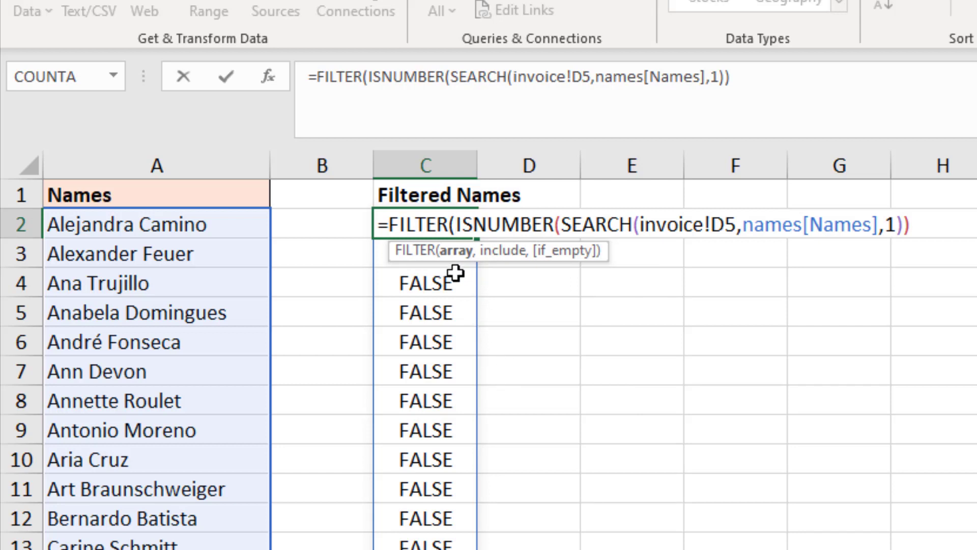
click(147, 182)
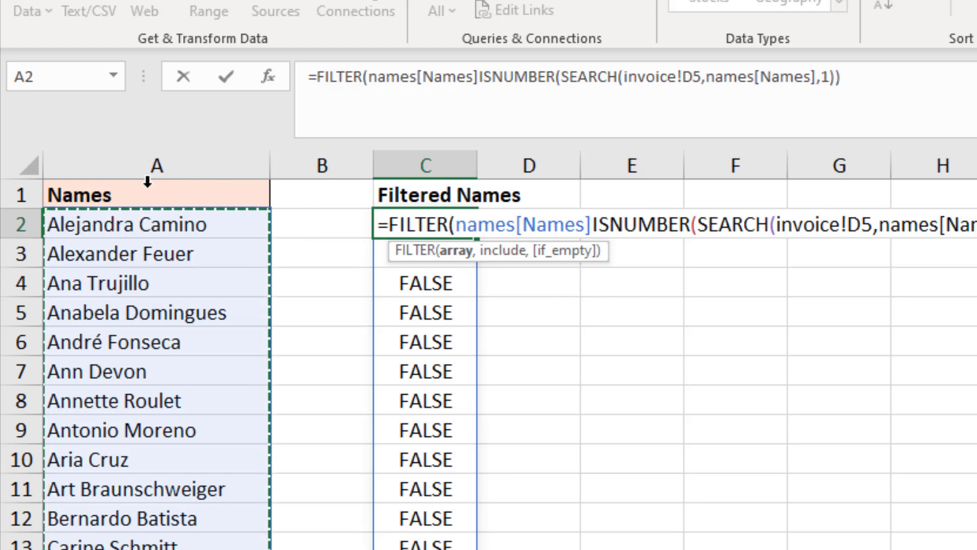
text(,)
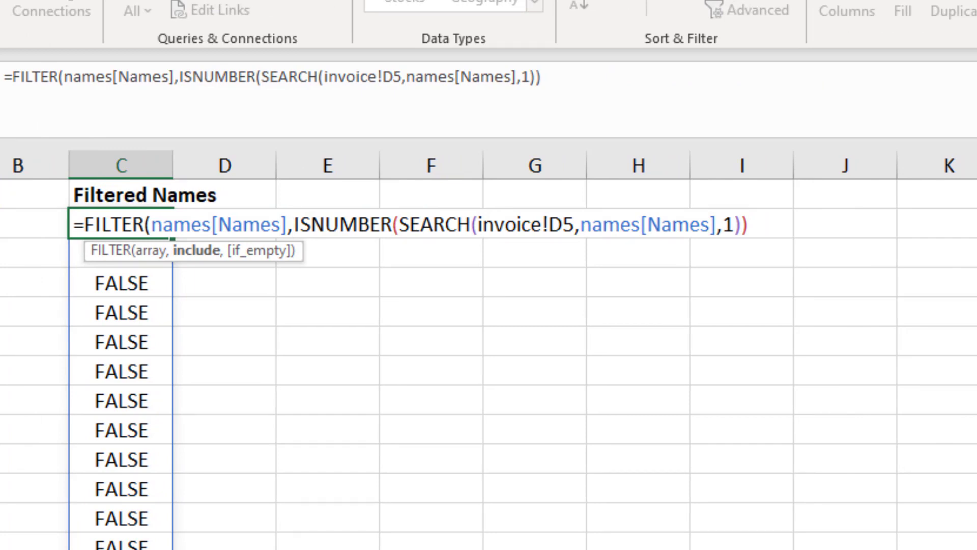
click(773, 229)
text(,)
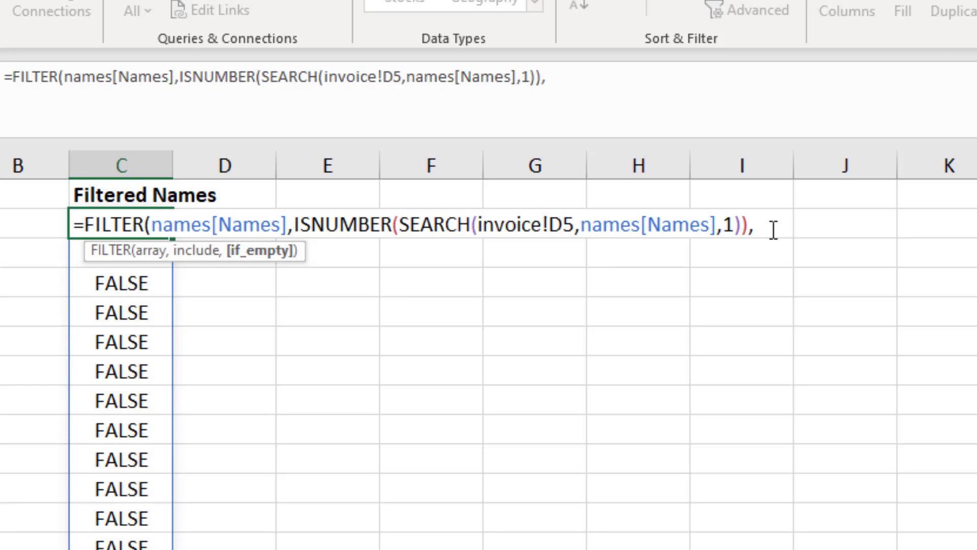
text("")
text())
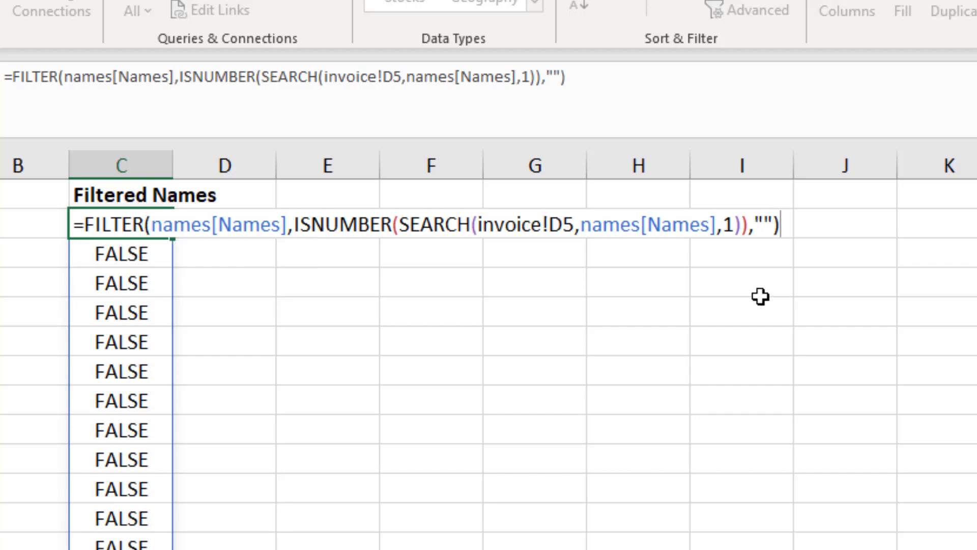
key(Return)
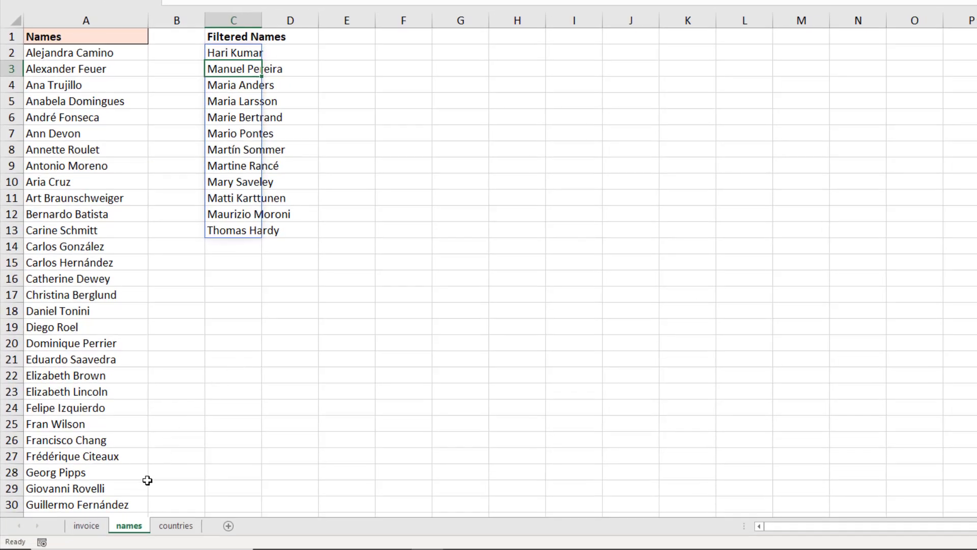
Clear the ma entry from the invoice's CLIENT cell D5
click(86, 527)
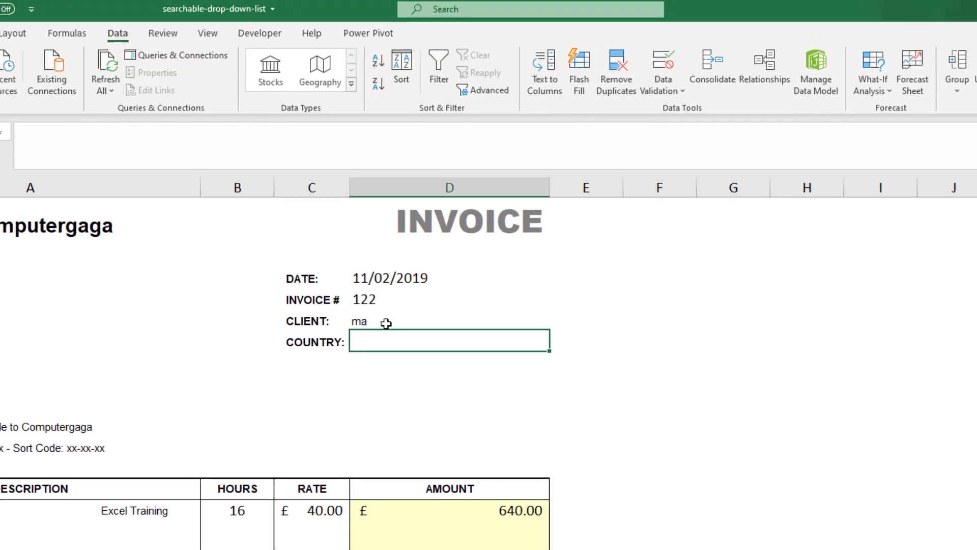
click(477, 139)
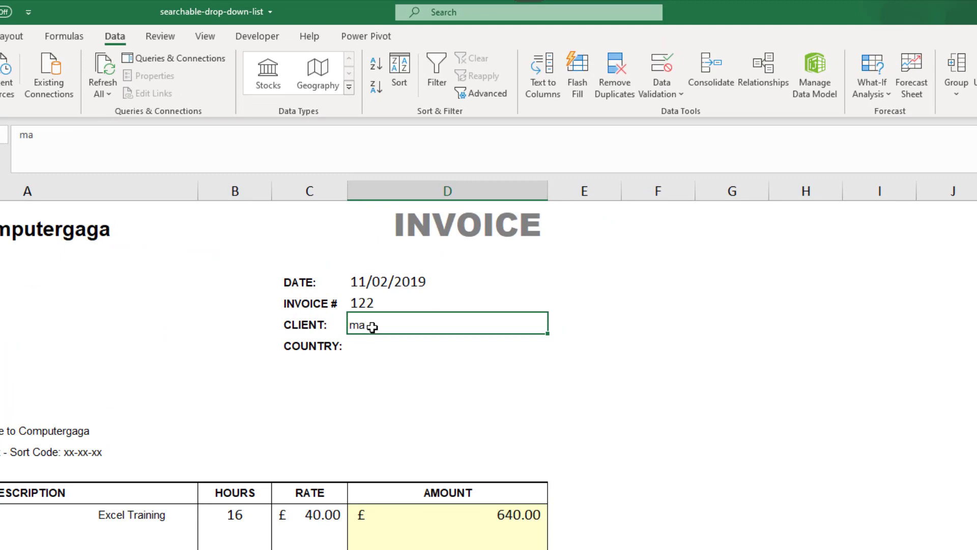
key(Delete)
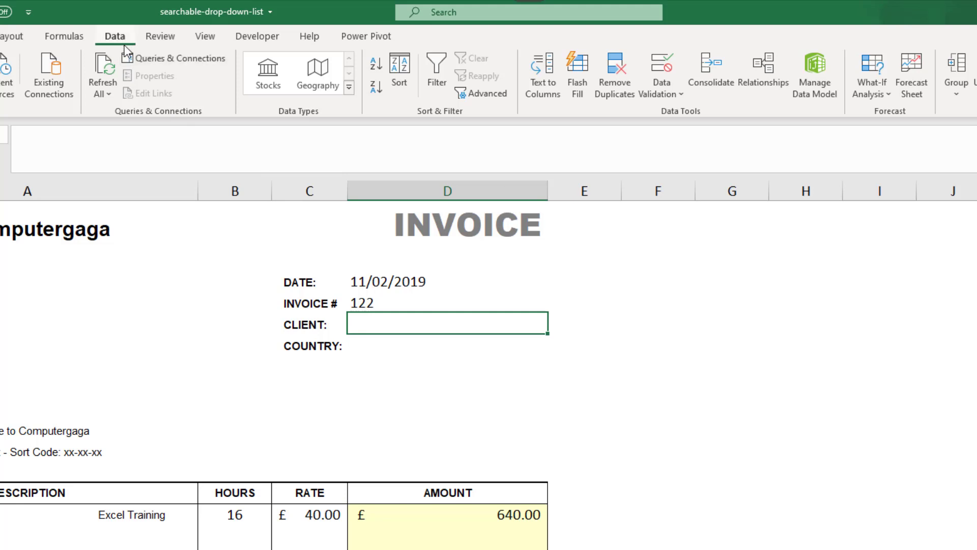
Create a List validation rule for the CLIENT cell with source =names!$C$2#
click(671, 65)
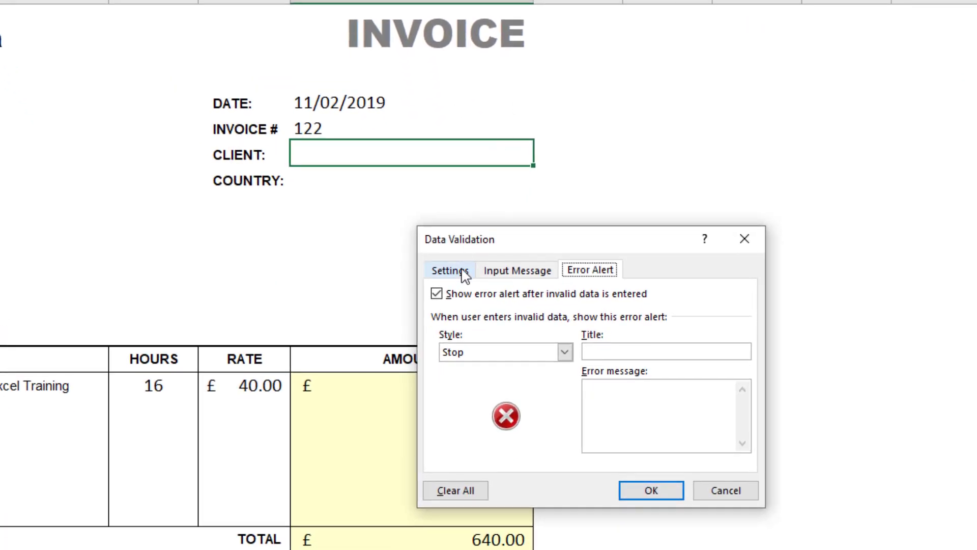
click(463, 276)
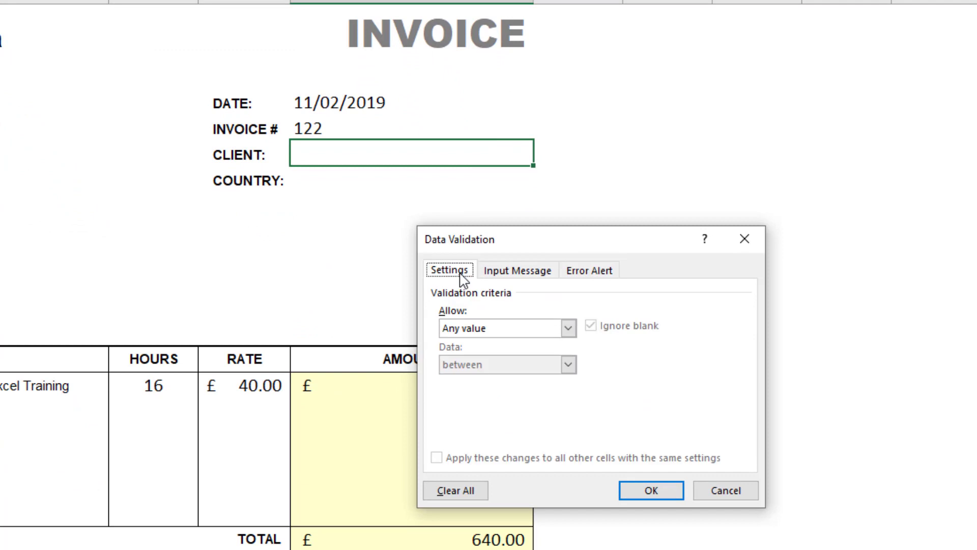
click(482, 327)
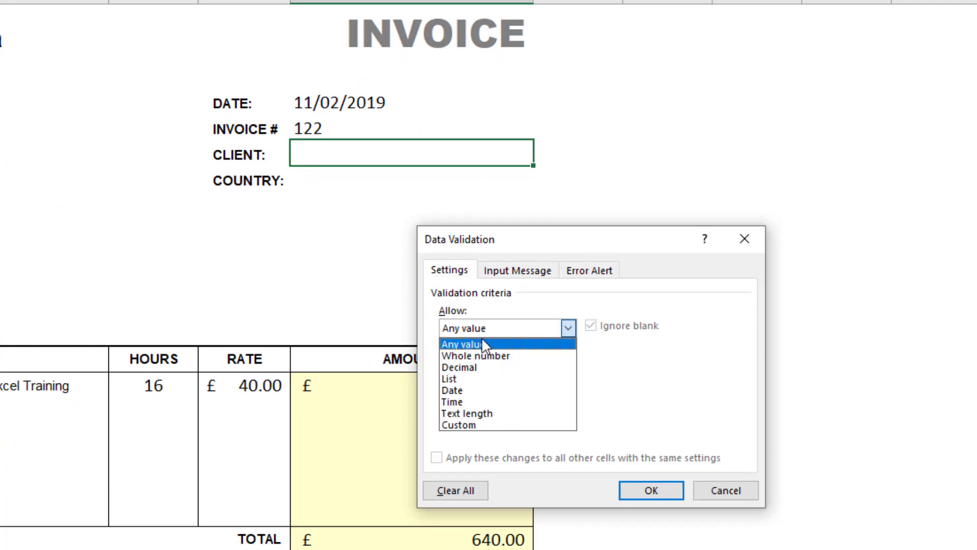
click(476, 380)
click(475, 399)
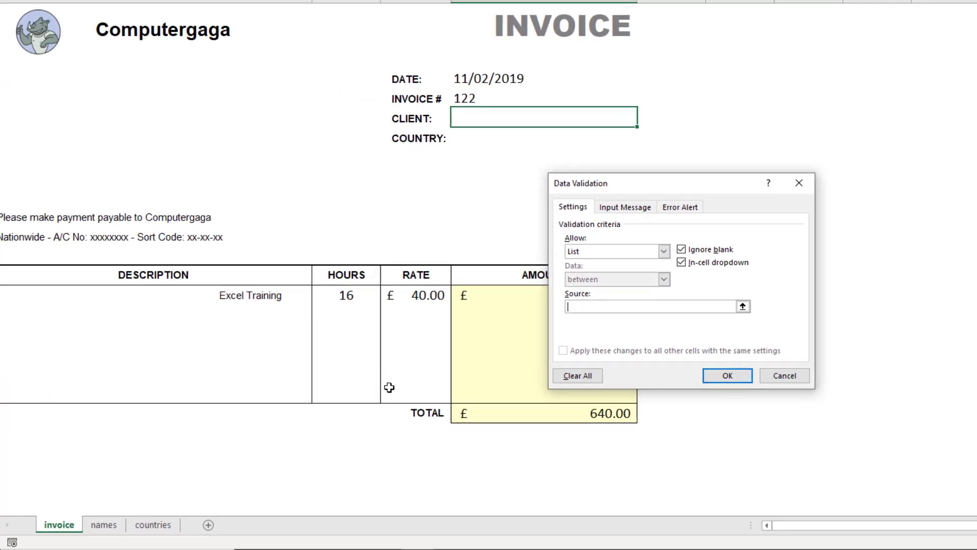
click(112, 526)
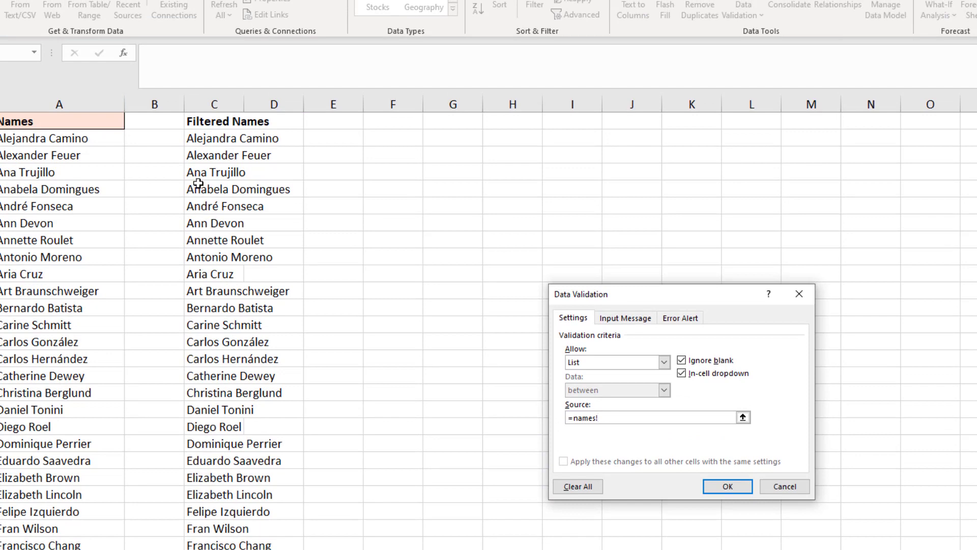
click(201, 138)
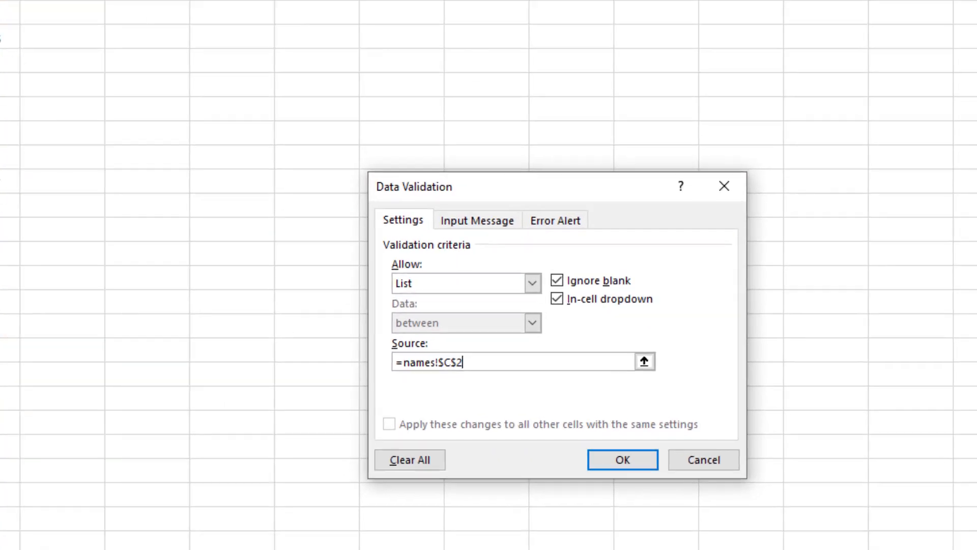
text(#)
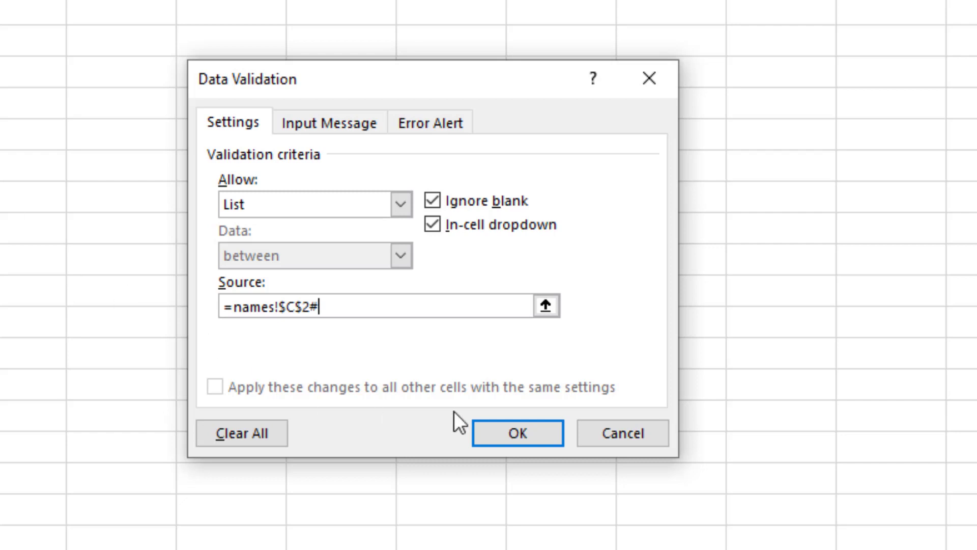
Apply the list rule, check the client drop-down, then enter sa to see it rejected
click(506, 431)
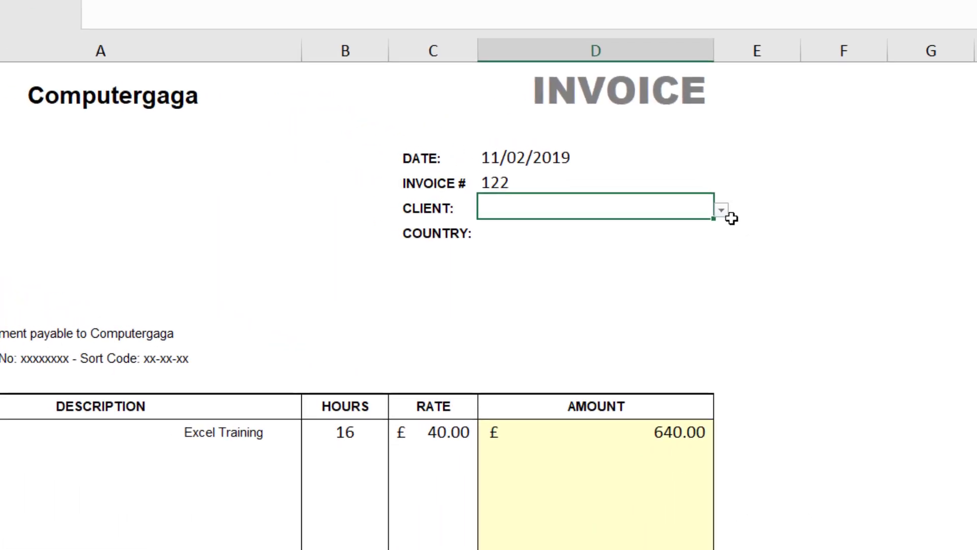
click(720, 209)
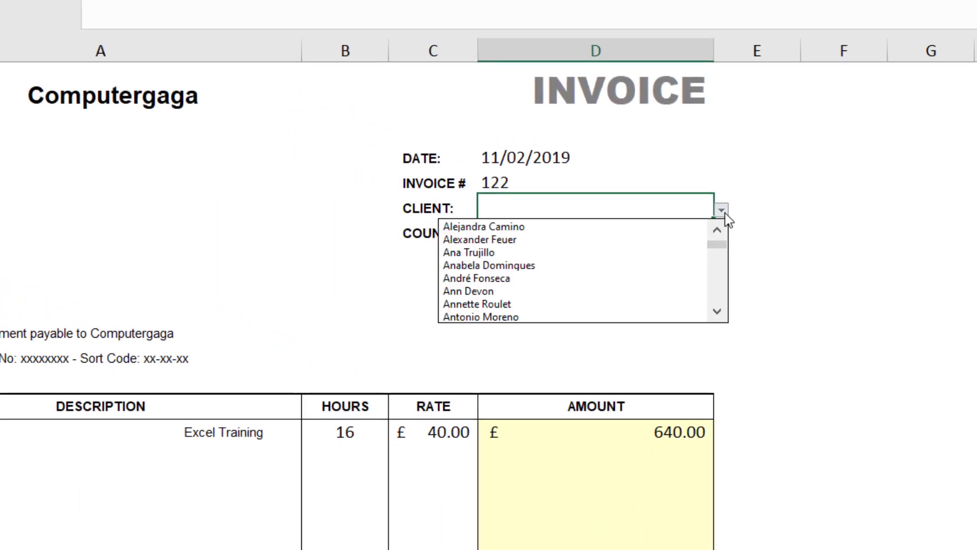
click(722, 210)
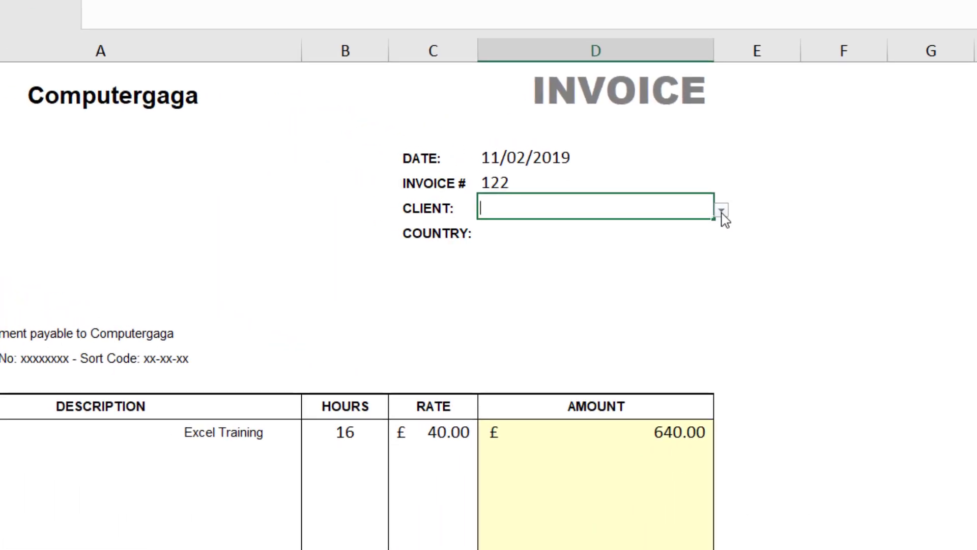
text(sa)
key(Return)
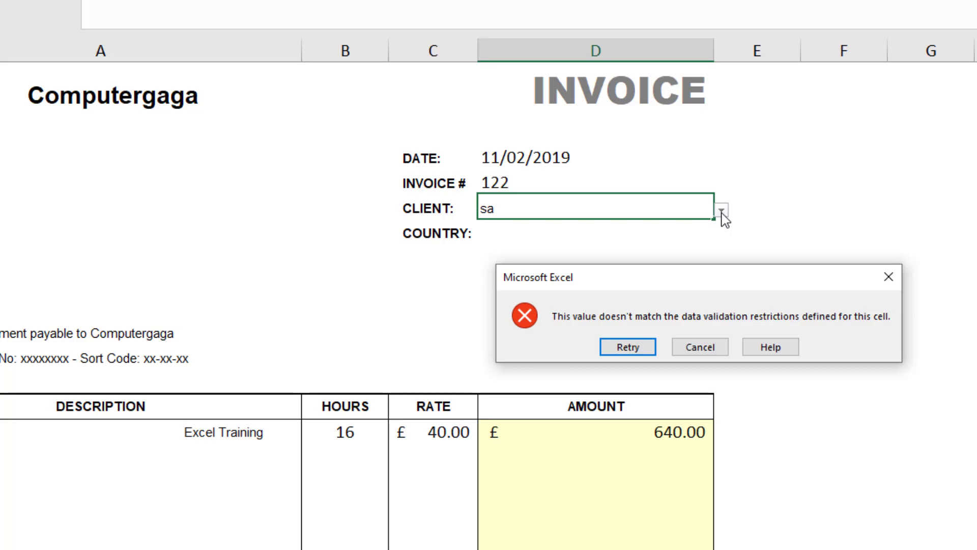
Cancel the error and uncheck 'Show error alert after invalid data is entered' for the CLIENT cell
click(697, 348)
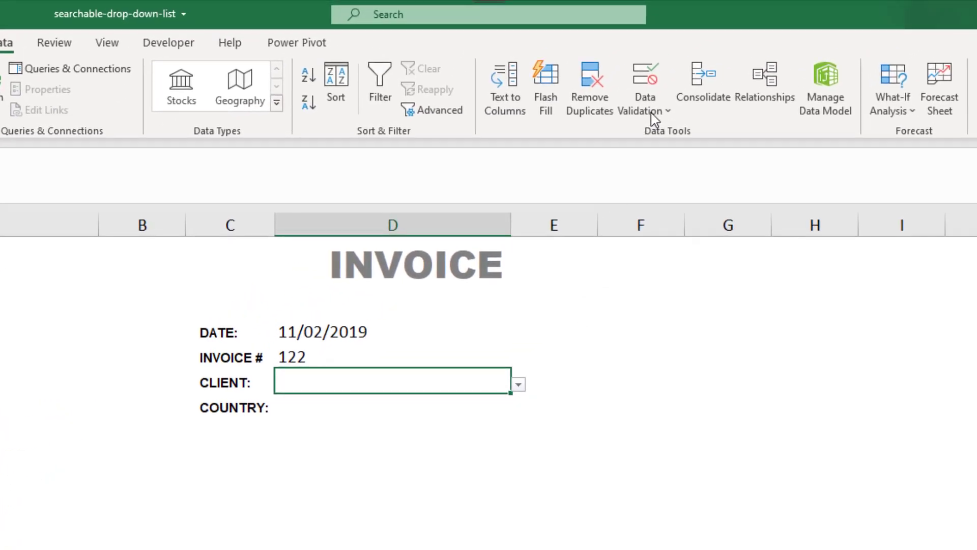
click(652, 65)
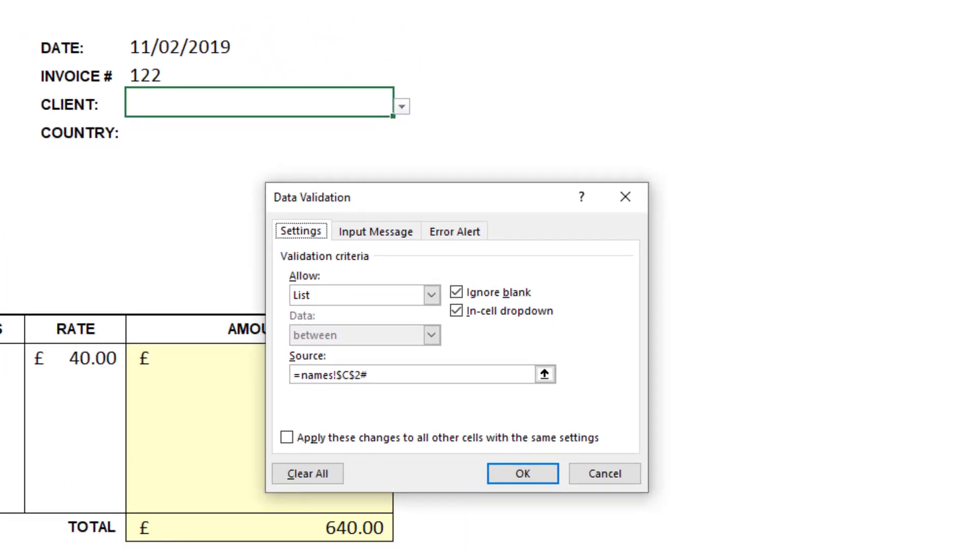
click(462, 230)
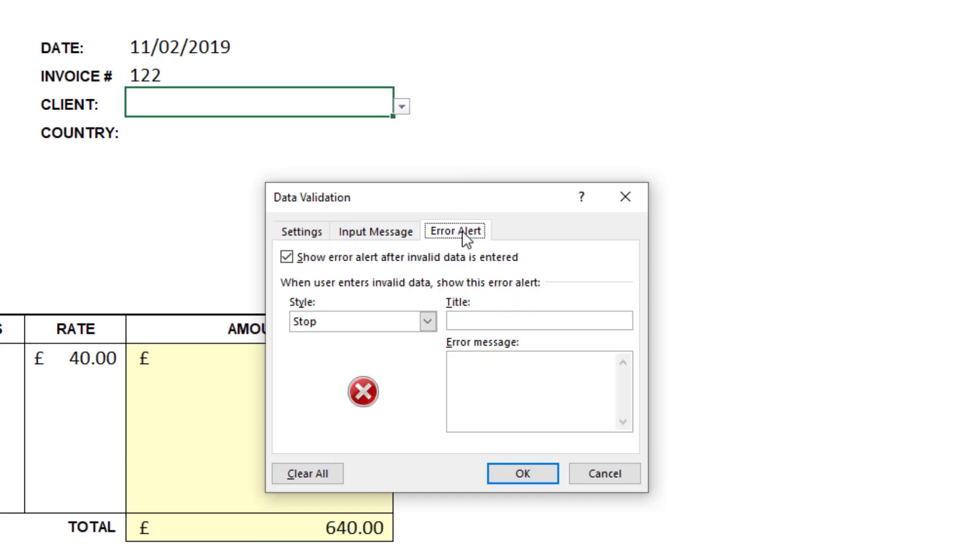
click(287, 257)
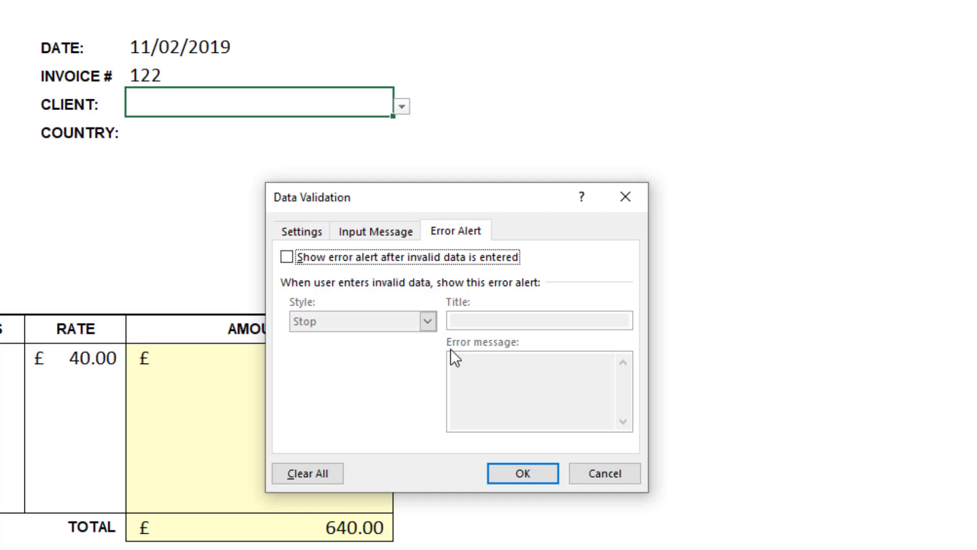
click(534, 480)
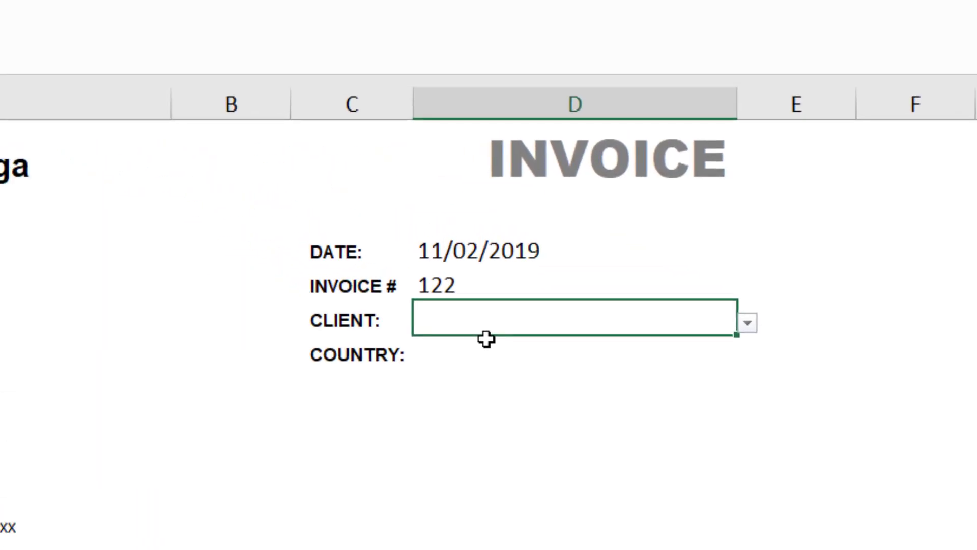
Type sa, then sab, in the CLIENT cell and view the matching client suggestions
text(sa)
click(747, 324)
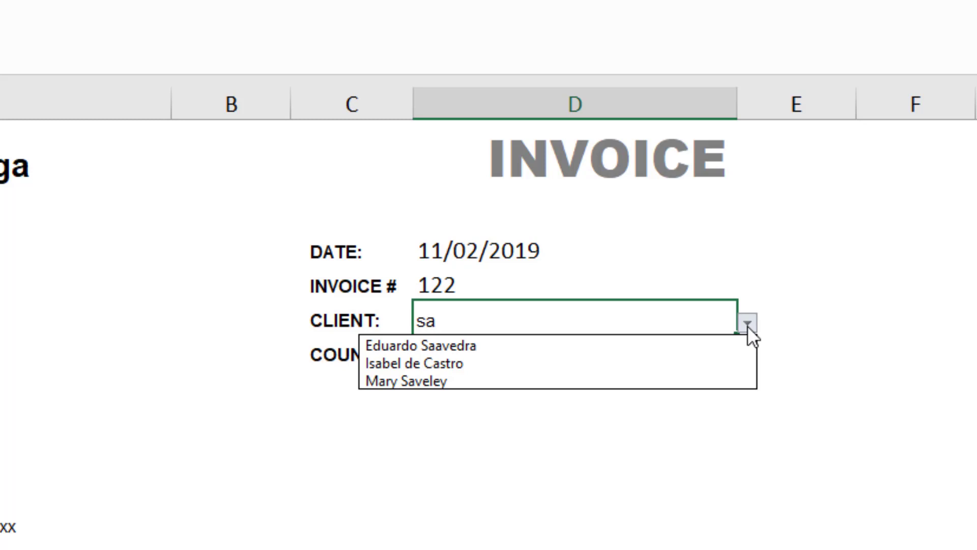
click(678, 323)
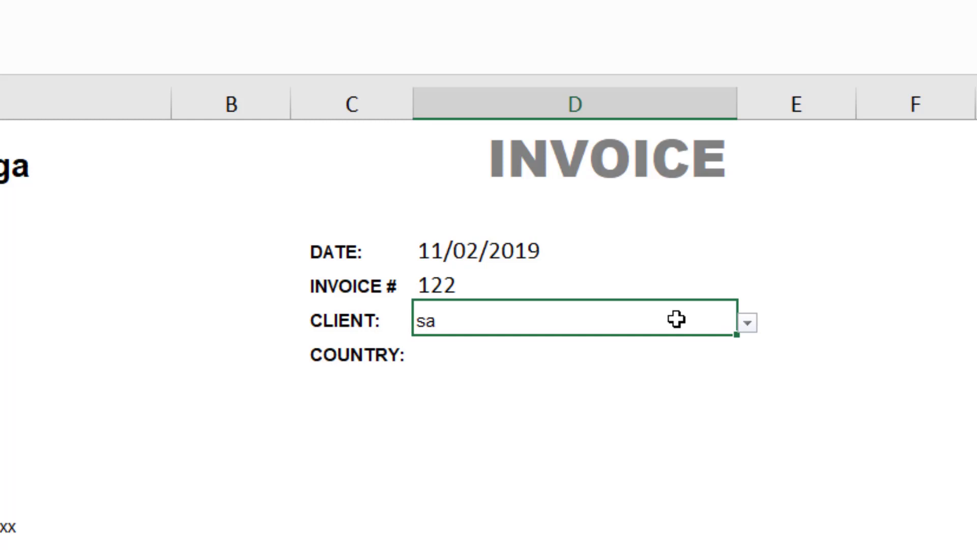
text(b)
click(749, 328)
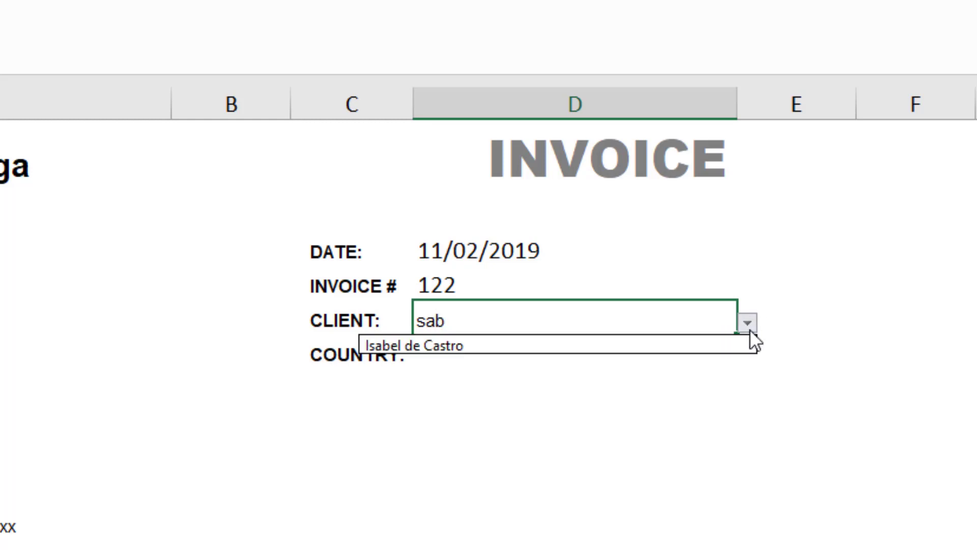
click(679, 328)
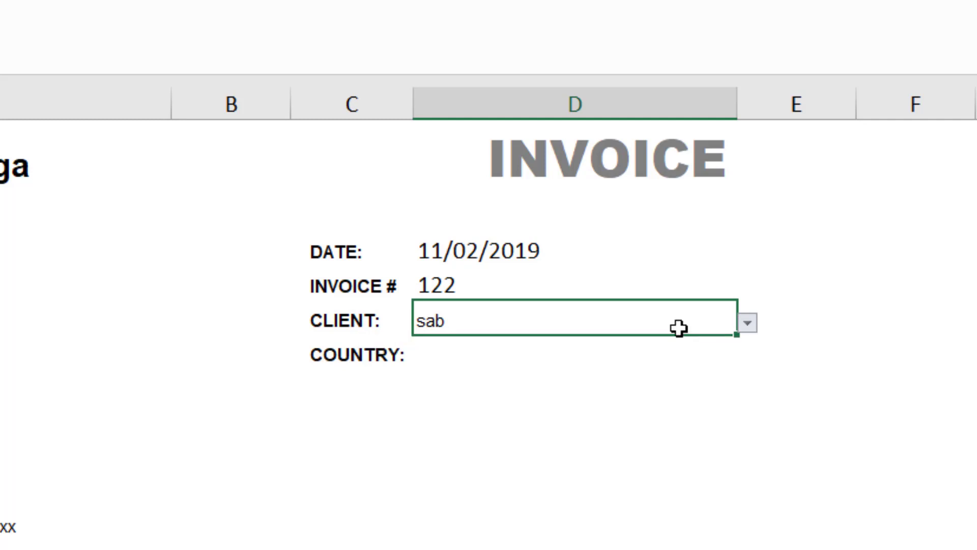
Replace the entry with ja and show the five matching client names
key(Delete)
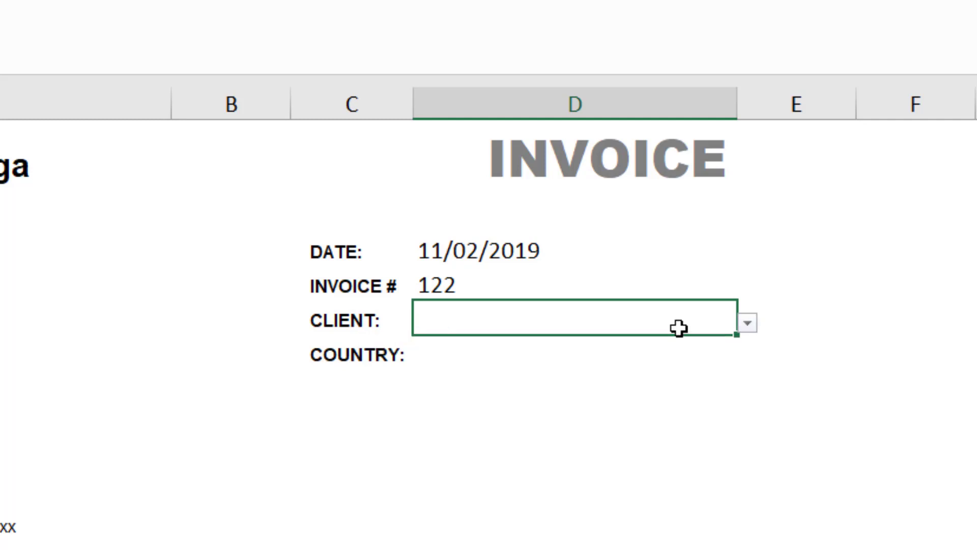
text(ja)
click(747, 320)
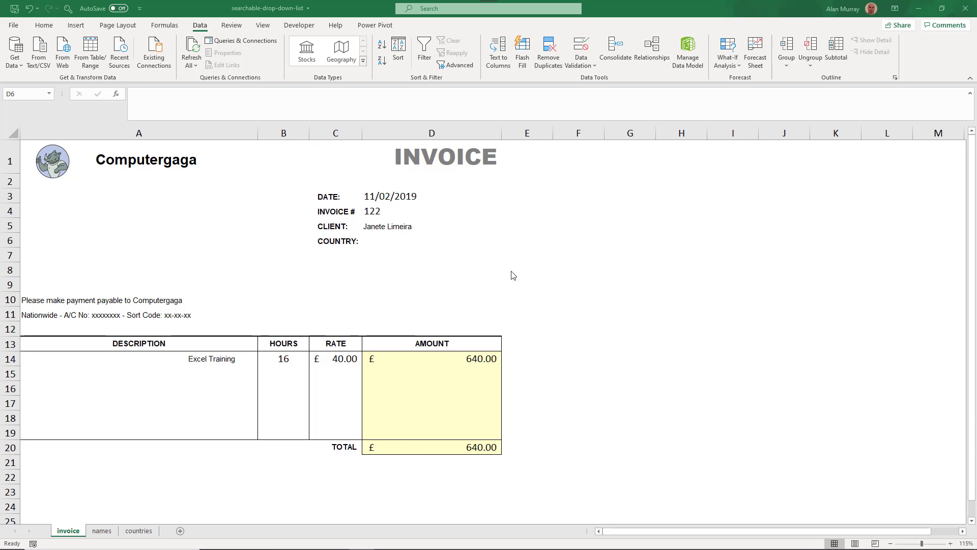
Leave the COUNTRY cell D6 empty and move to the countries sheet
double_click(394, 244)
key(Return)
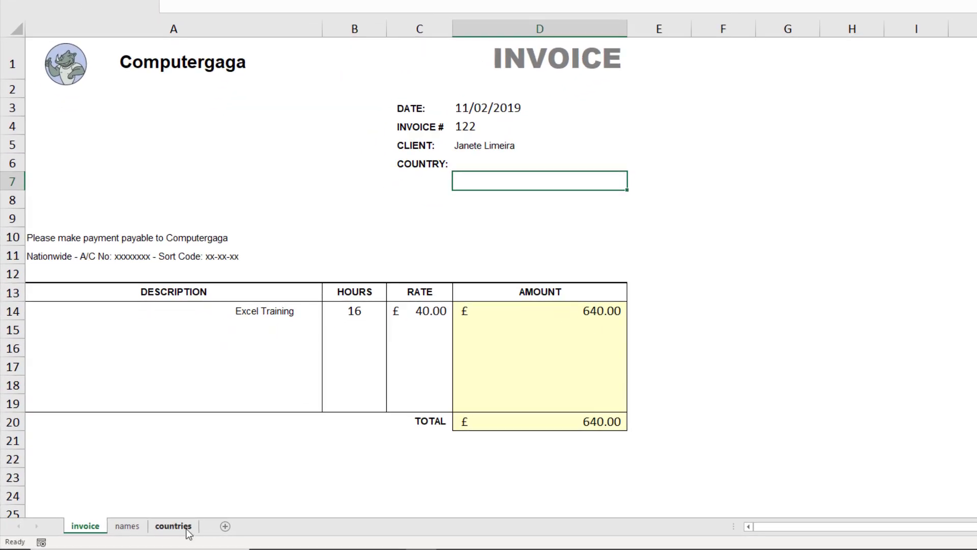
click(174, 526)
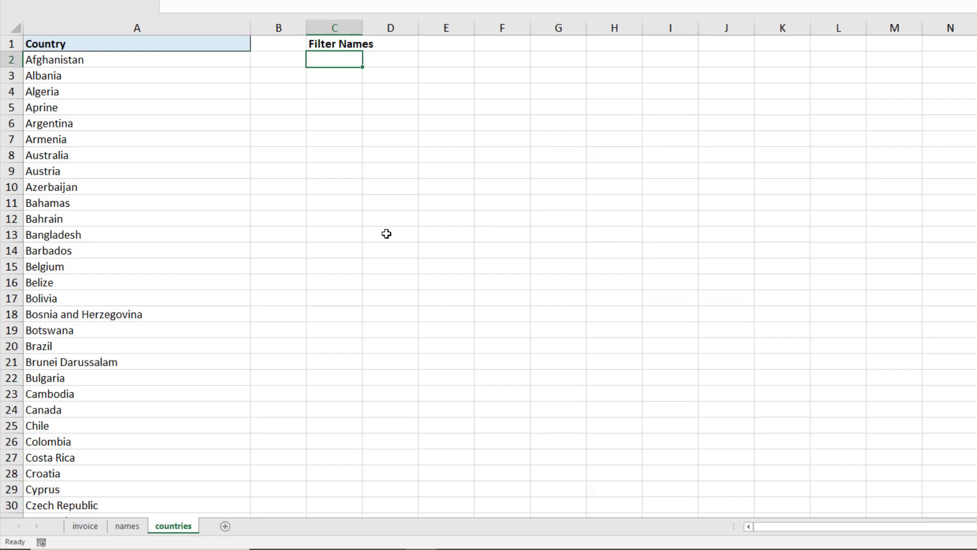
Start a =su formula in a Filter Names cell, then cancel it
click(401, 128)
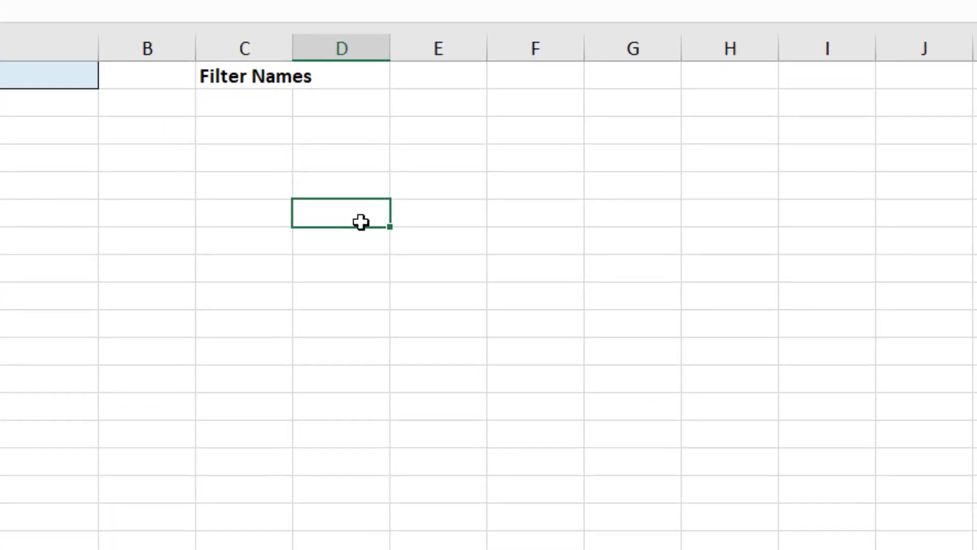
text(=su)
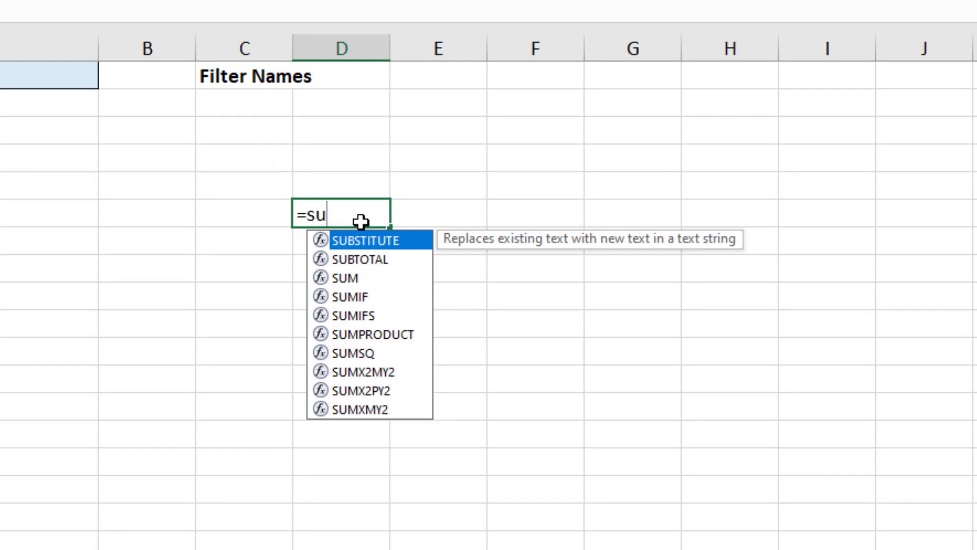
key(Escape)
key(Escape)
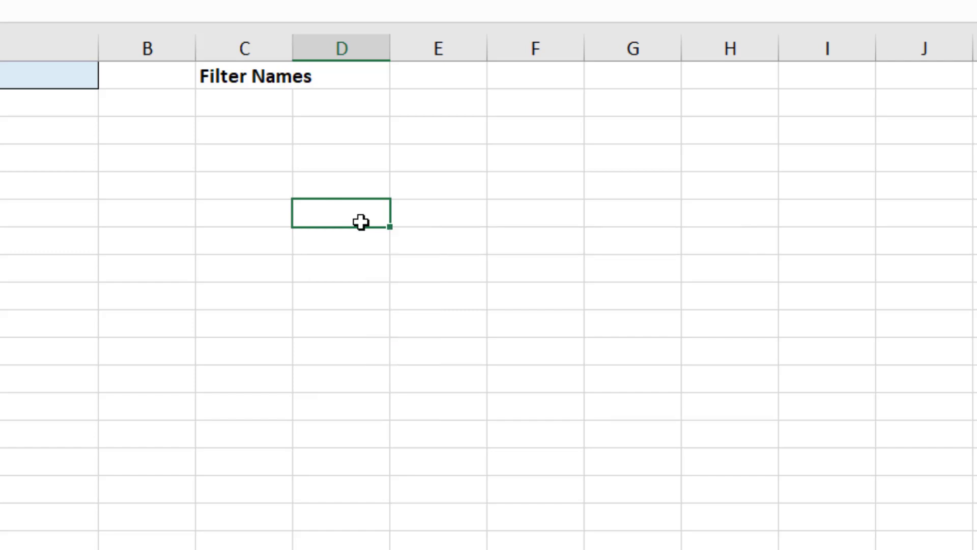
Enter =SEARCH(invoice!D6,countries[Country],1) in C2 under Filter Names on the countries sheet
click(274, 107)
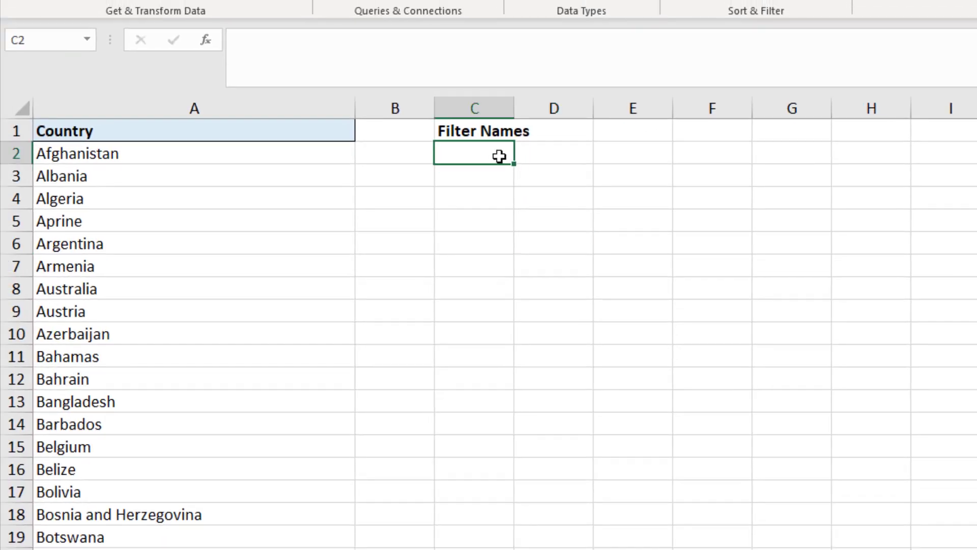
text(=sear)
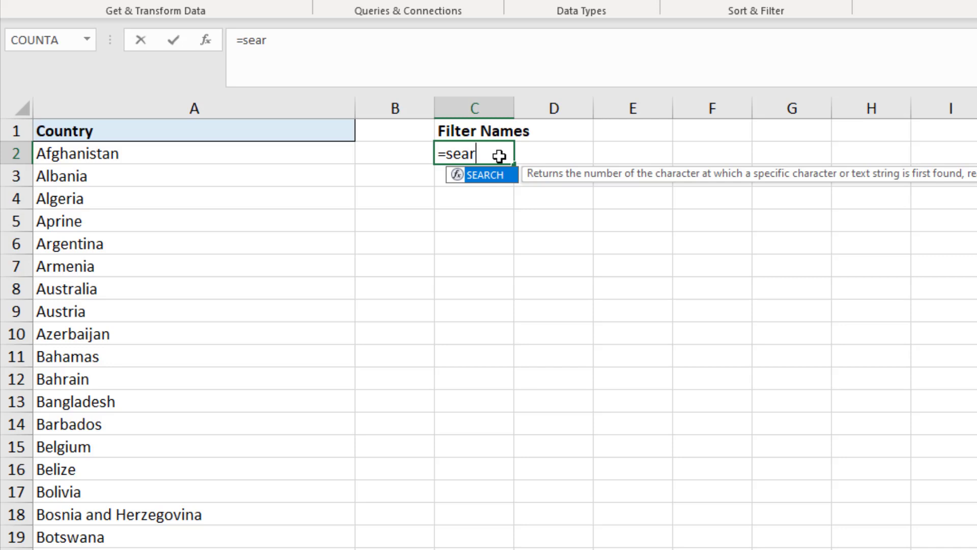
key(Tab)
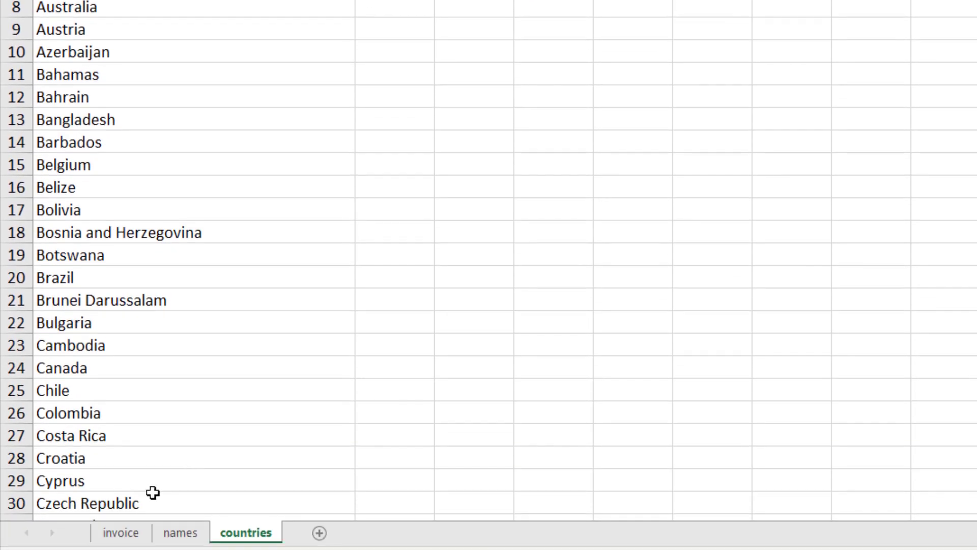
click(126, 515)
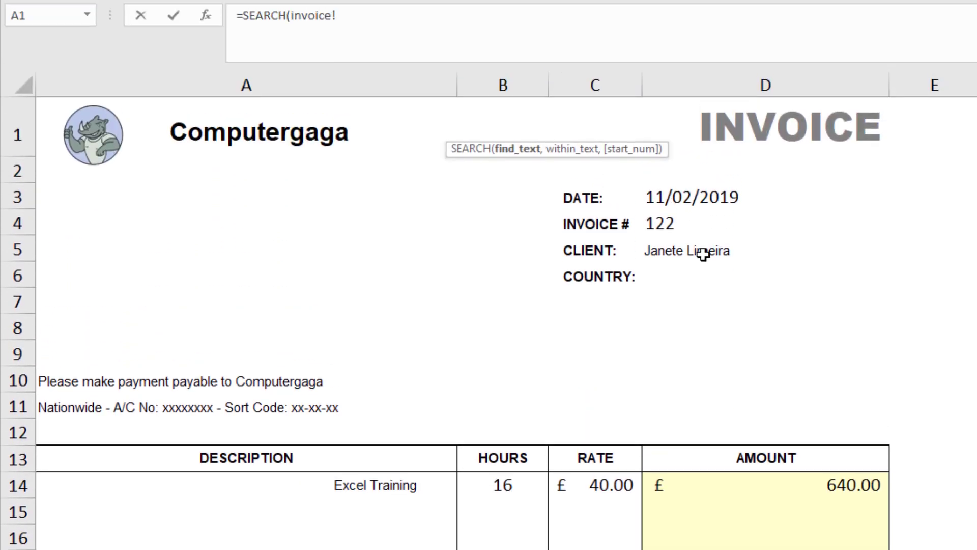
click(687, 326)
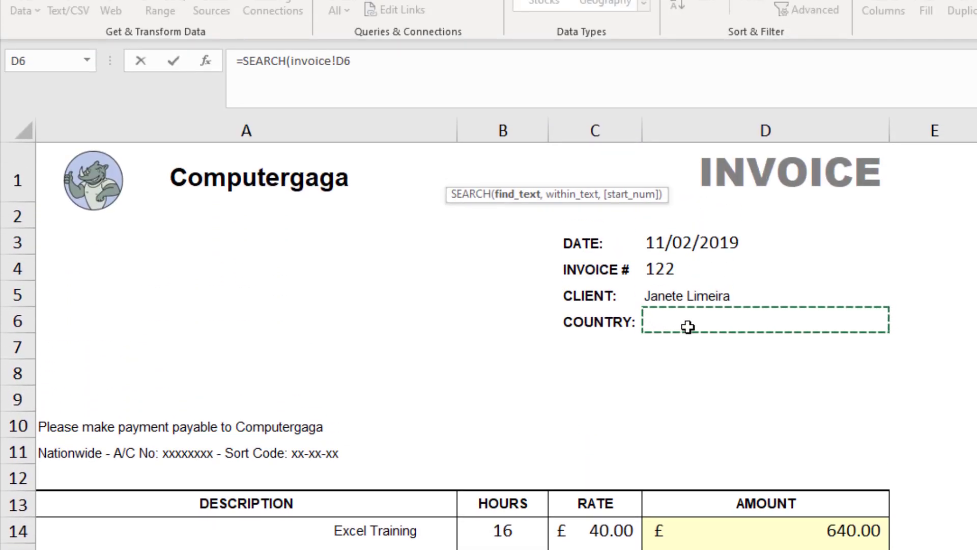
text(,)
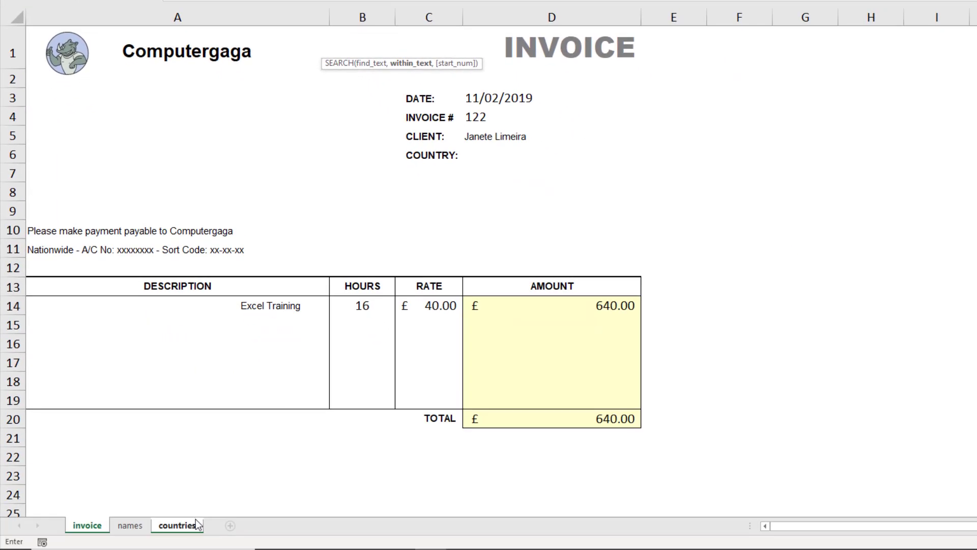
click(197, 525)
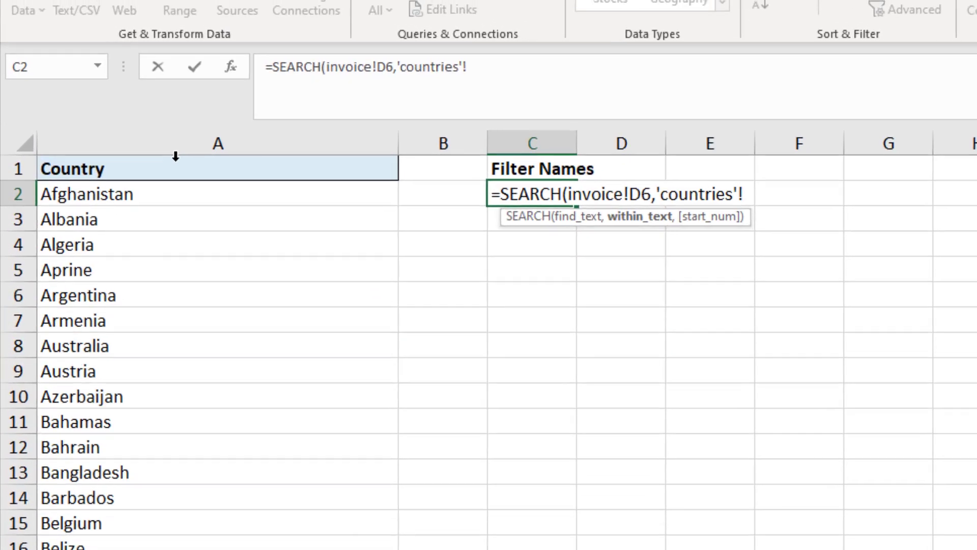
click(176, 156)
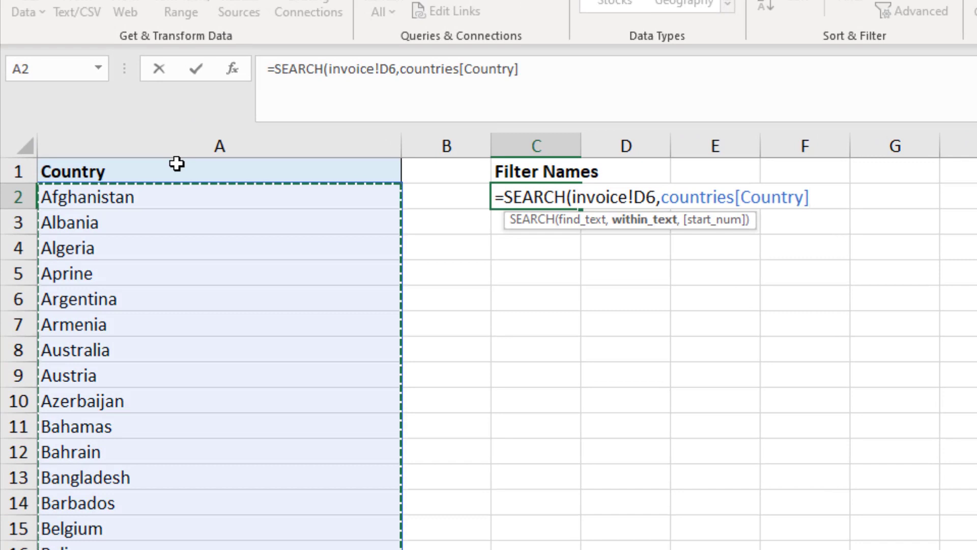
text(,1))
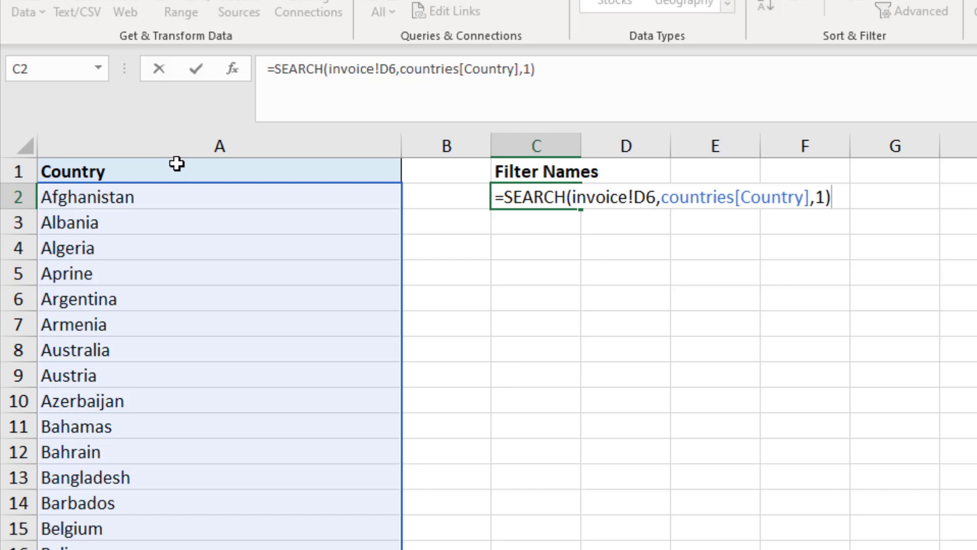
key(Return)
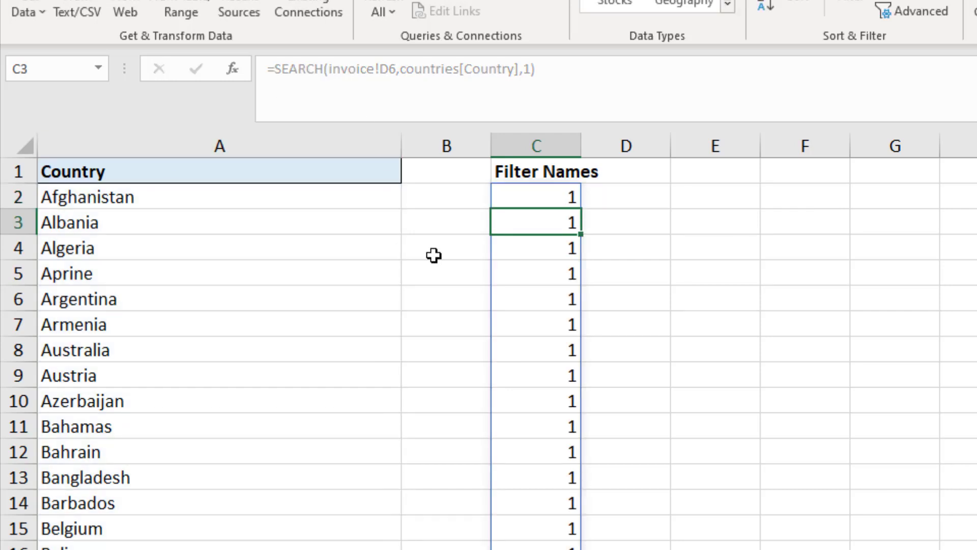
Edit C2 to insert ISNUMBER( in front of the SEARCH call
double_click(547, 201)
click(518, 197)
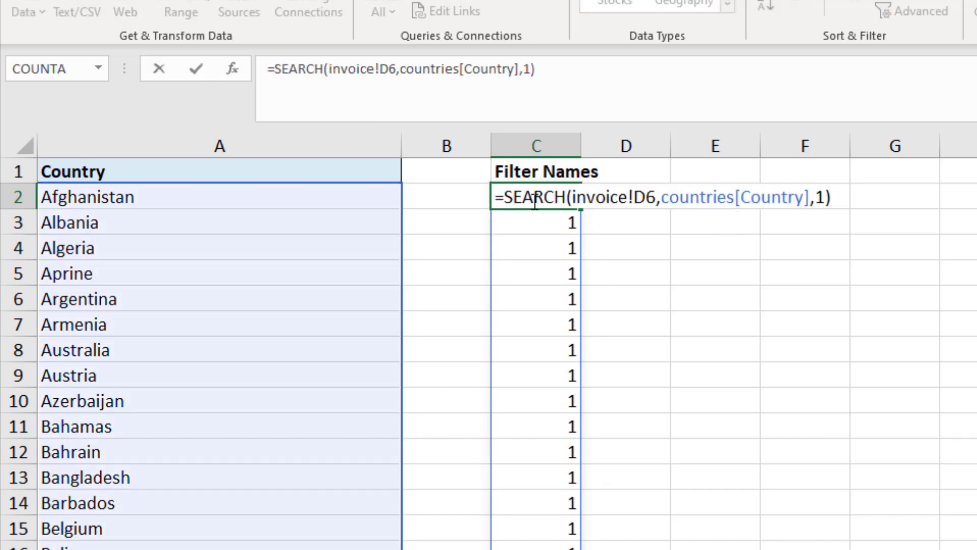
text(isnum)
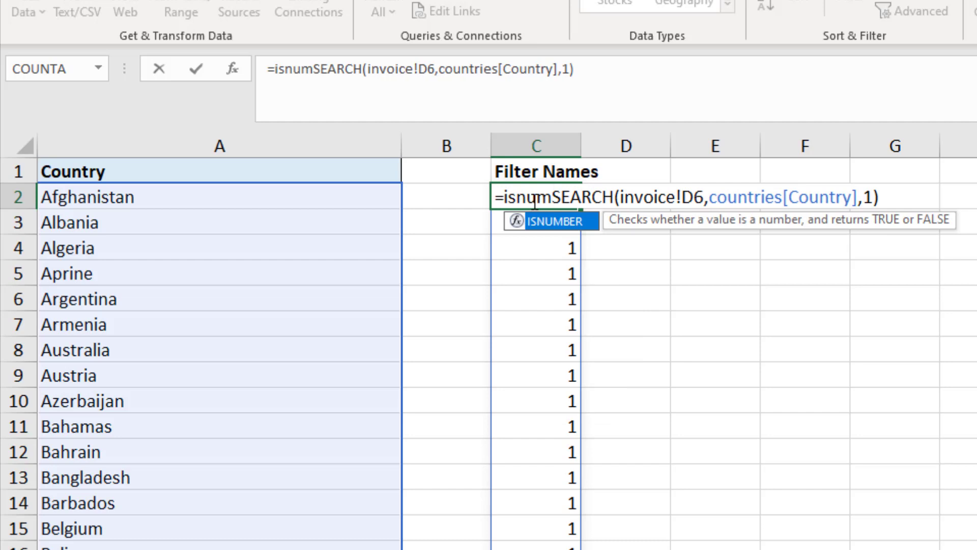
key(Tab)
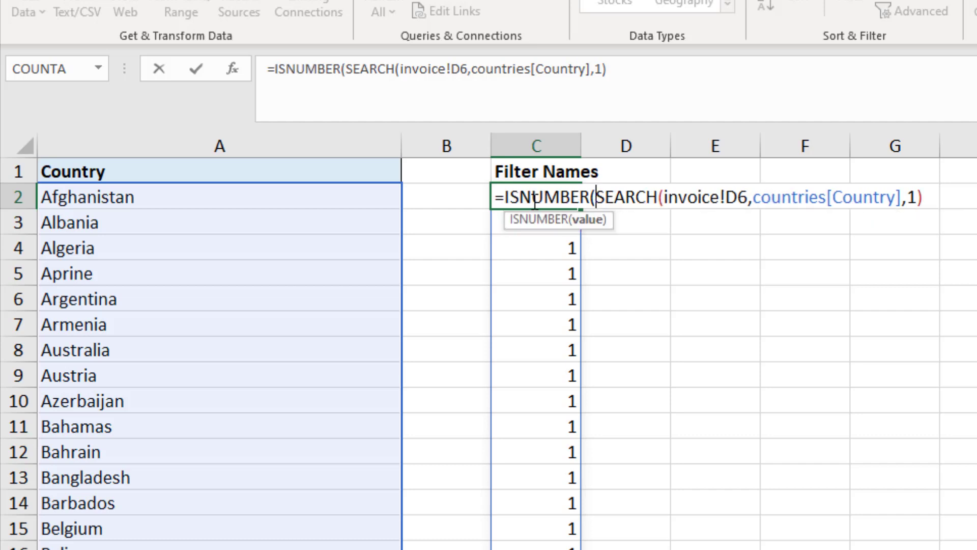
click(932, 201)
Make C2 =FILTER(countries[Country],ISNUMBER(SEARCH(invoice!D6,countries[Country],1)),"") to spill matching countries
text())
key(Return)
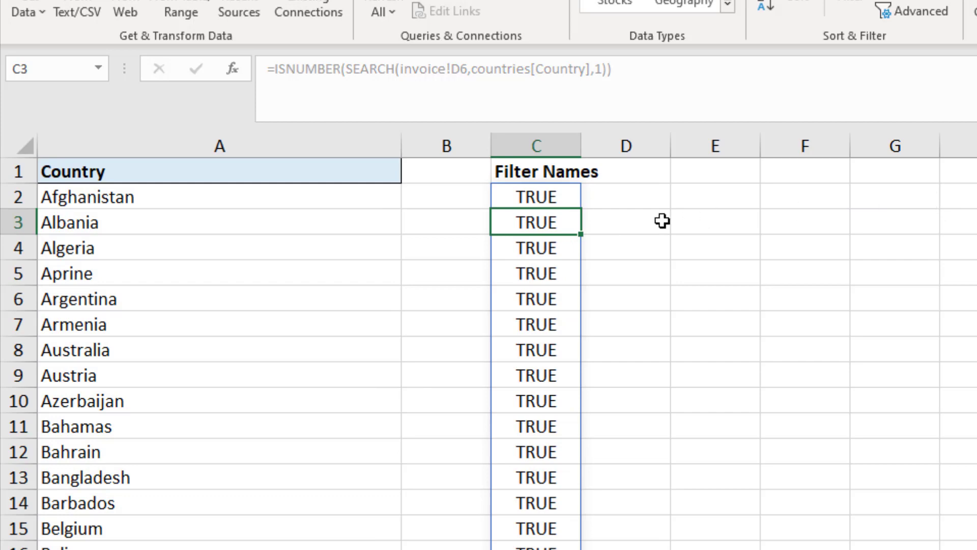
click(576, 198)
double_click(565, 198)
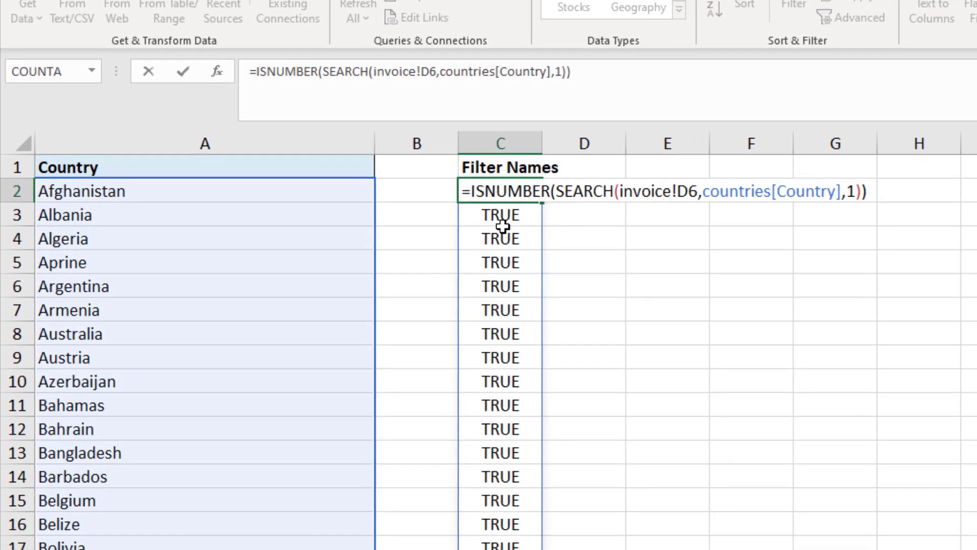
text(filter()
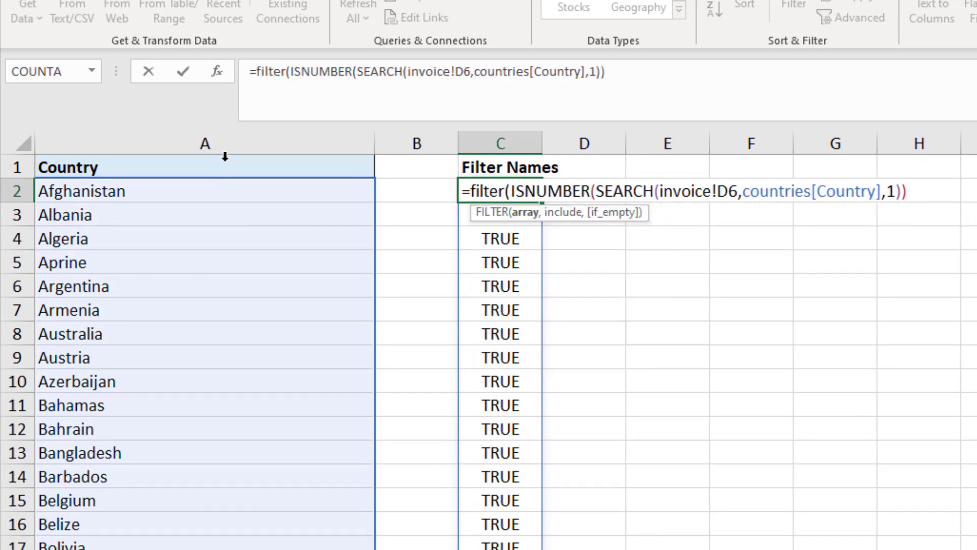
click(224, 157)
text(,1)))
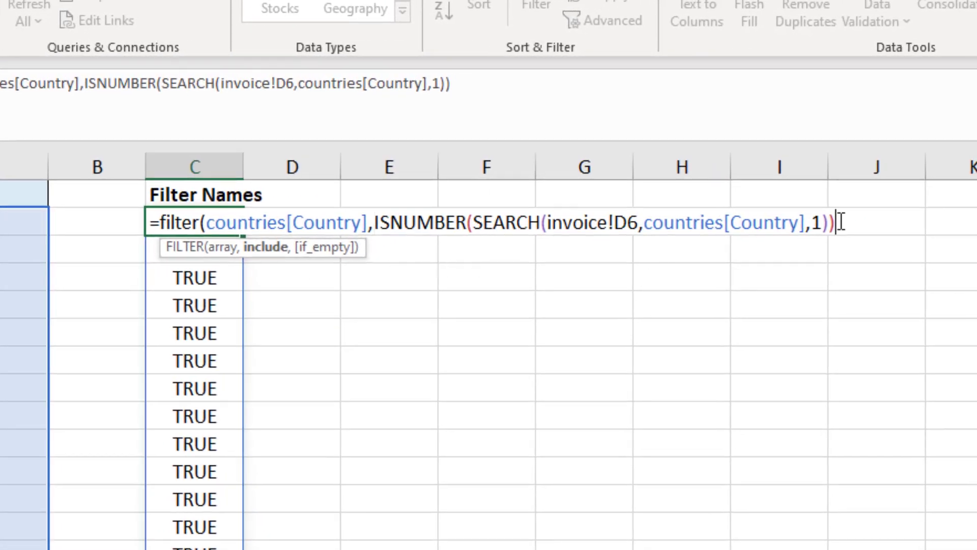
text(,"")
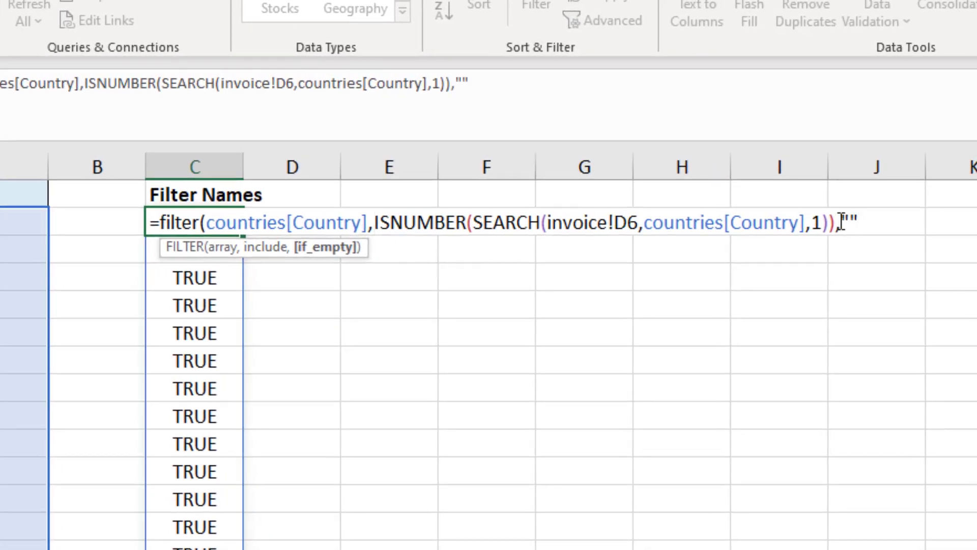
text())
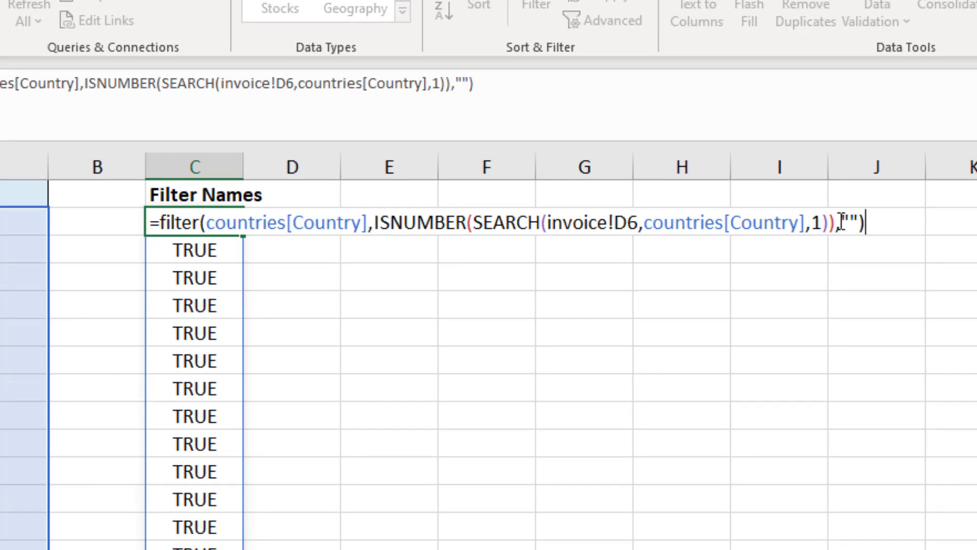
key(Return)
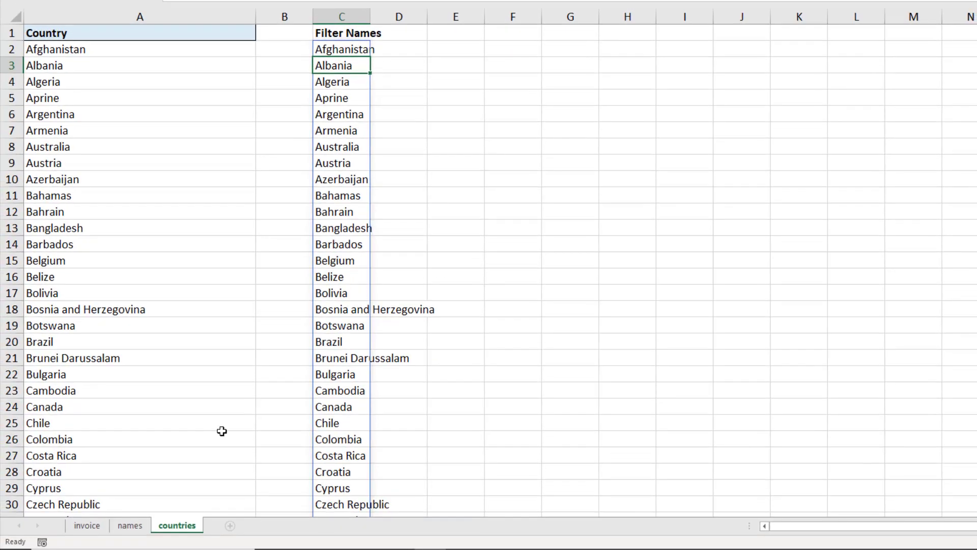
Enter ca in the invoice's COUNTRY cell D6 and check Filter Names shrinks to seven countries
click(97, 525)
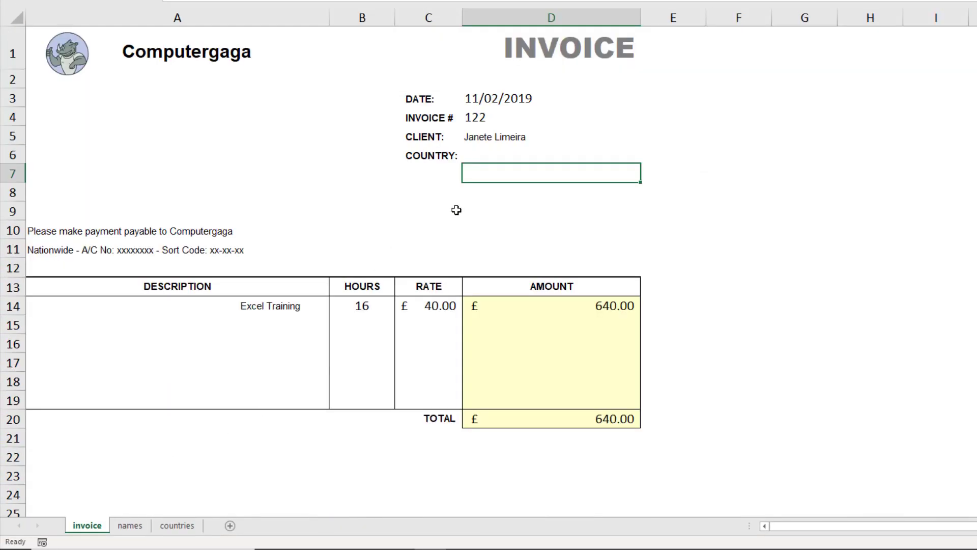
click(499, 155)
text(ca)
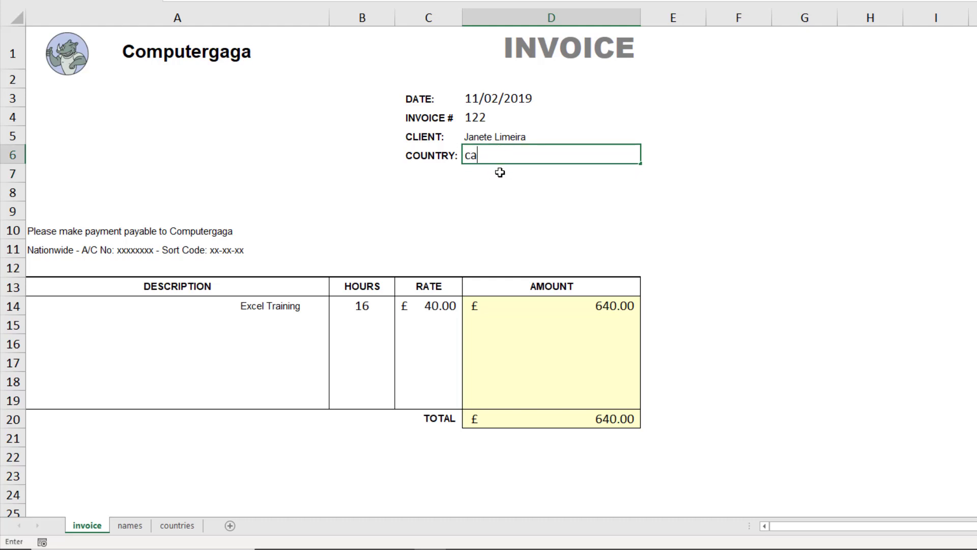
key(Return)
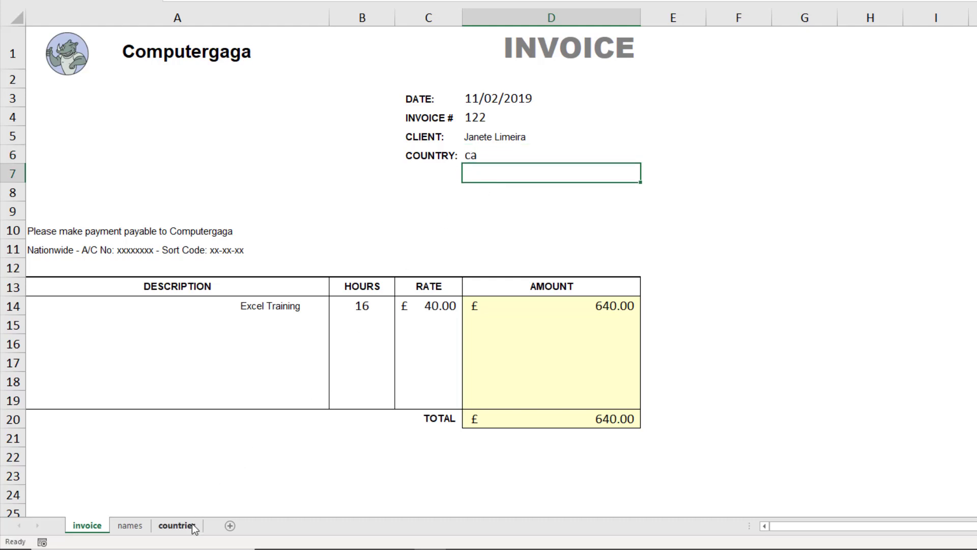
click(177, 525)
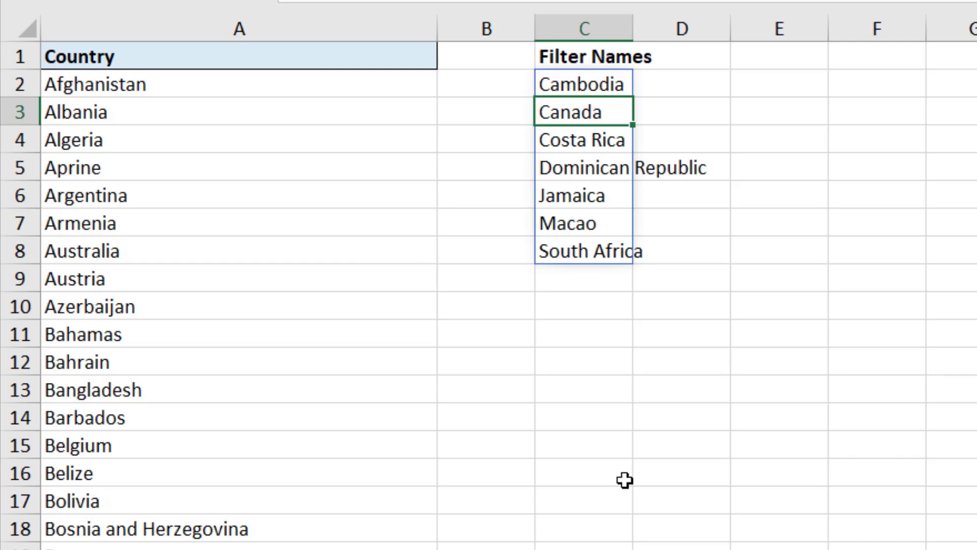
In C2's formula, wrap the second countries[Country] in LEFT( and begin a LEN( character count
double_click(580, 84)
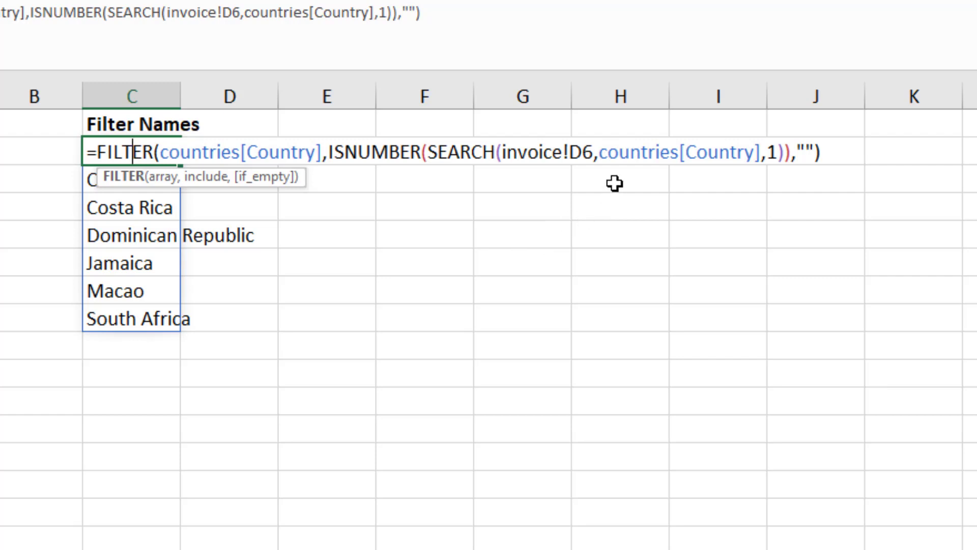
drag(599, 151, 761, 151)
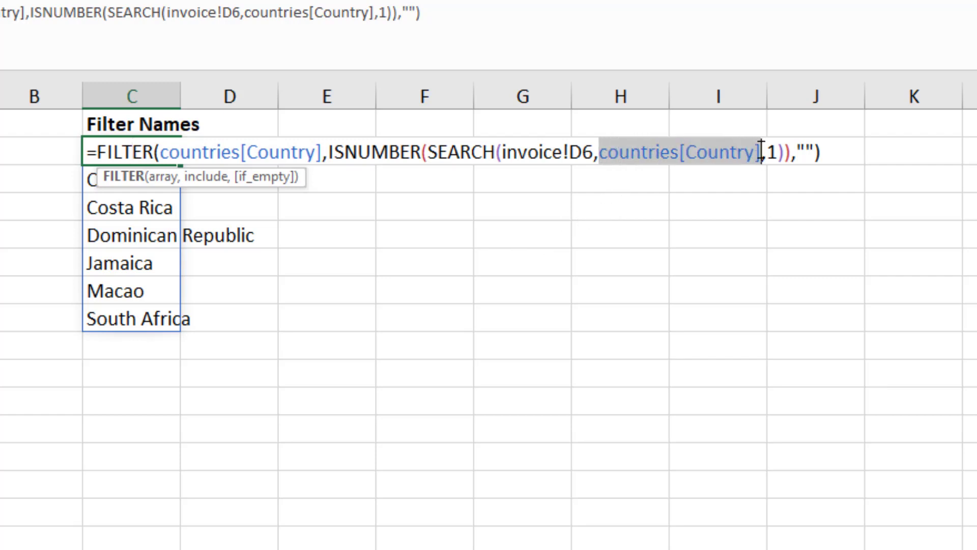
click(599, 151)
text(left)
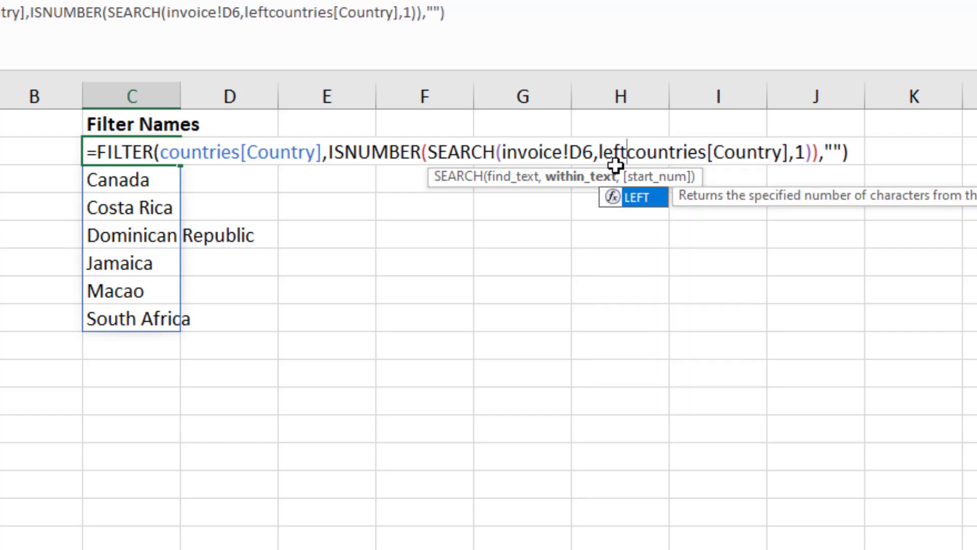
text(()
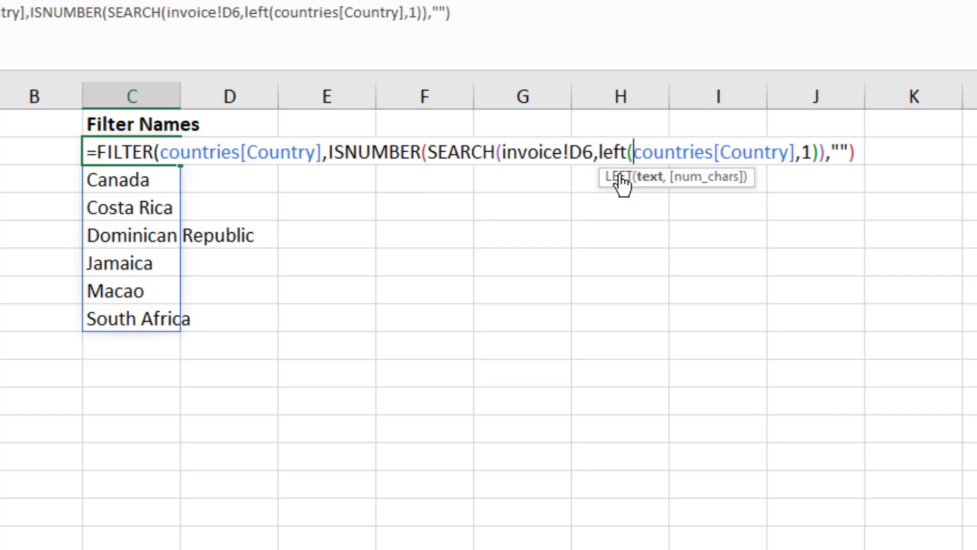
click(794, 152)
text(,)
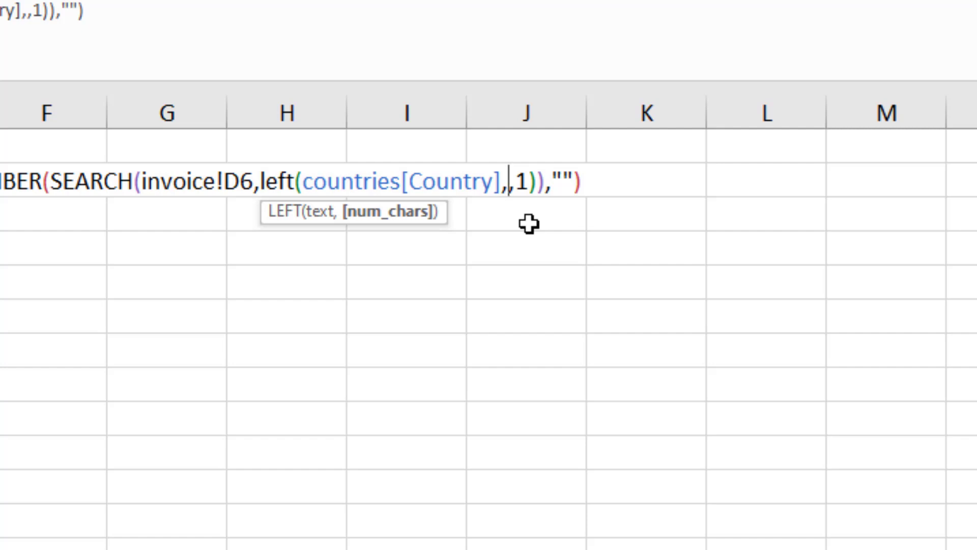
text(len)
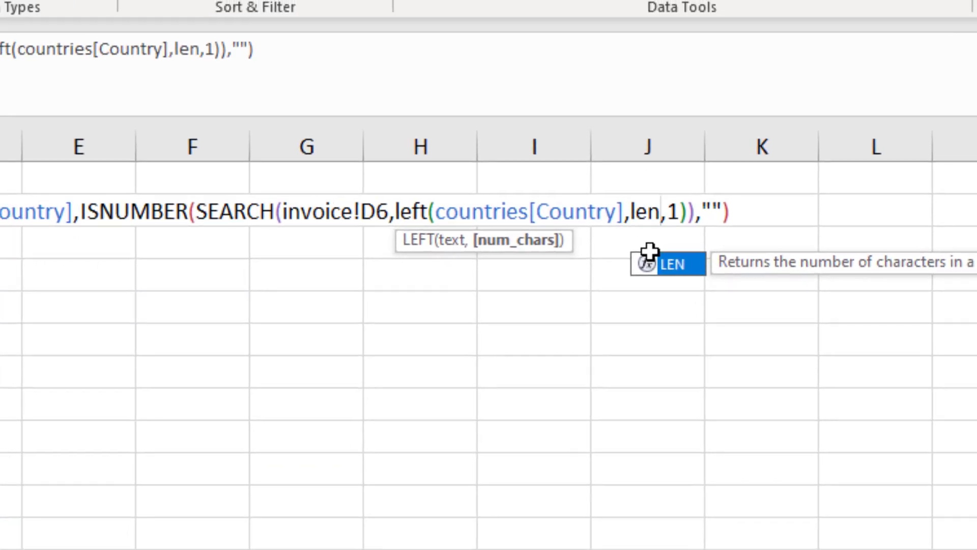
text(()
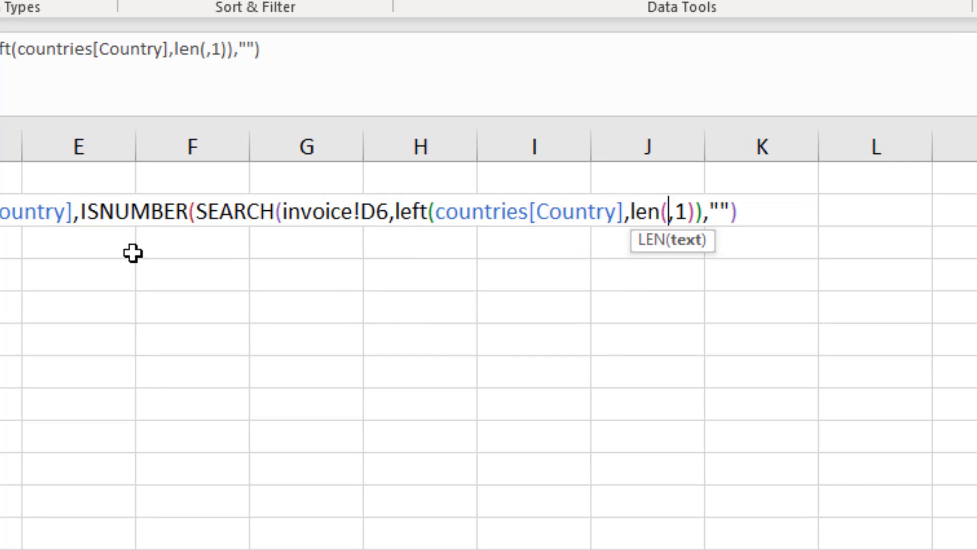
Use invoice!D6 as the LEN argument, making the filter list only Cambodia and Canada
drag(285, 216, 388, 213)
right_click(375, 213)
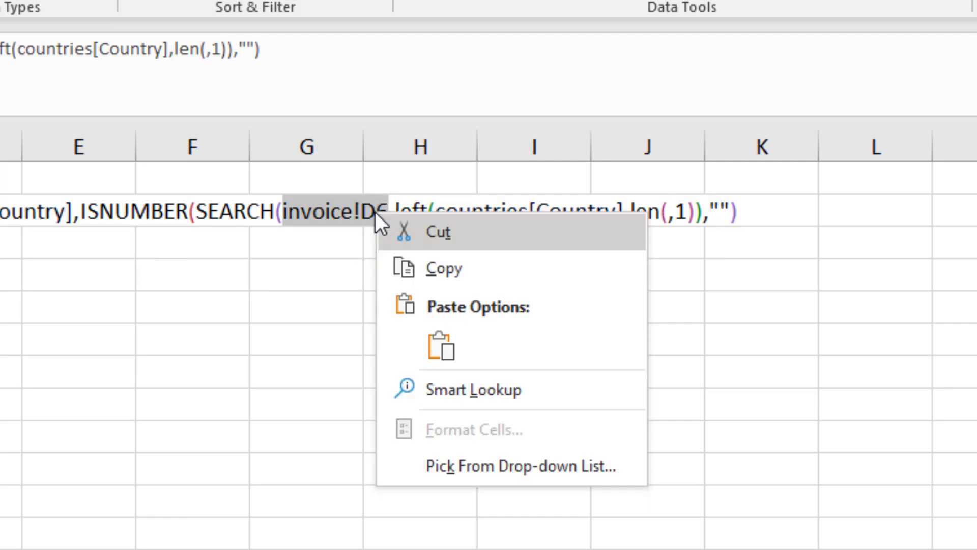
click(406, 266)
click(668, 215)
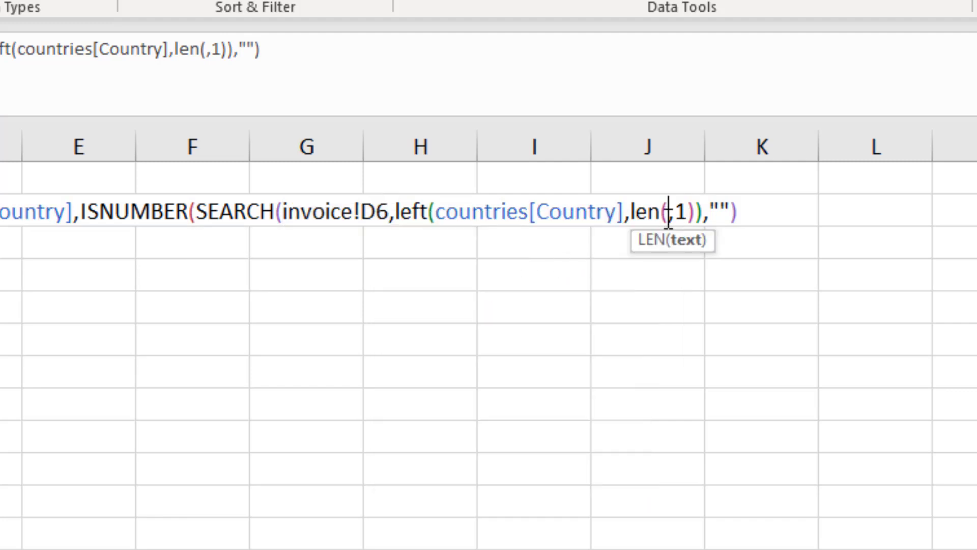
key(ctrl+v)
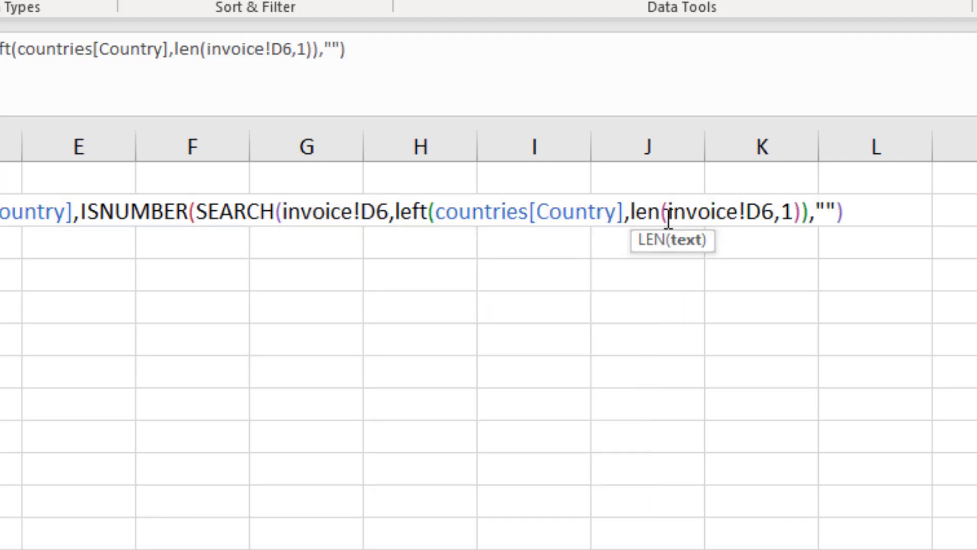
text())
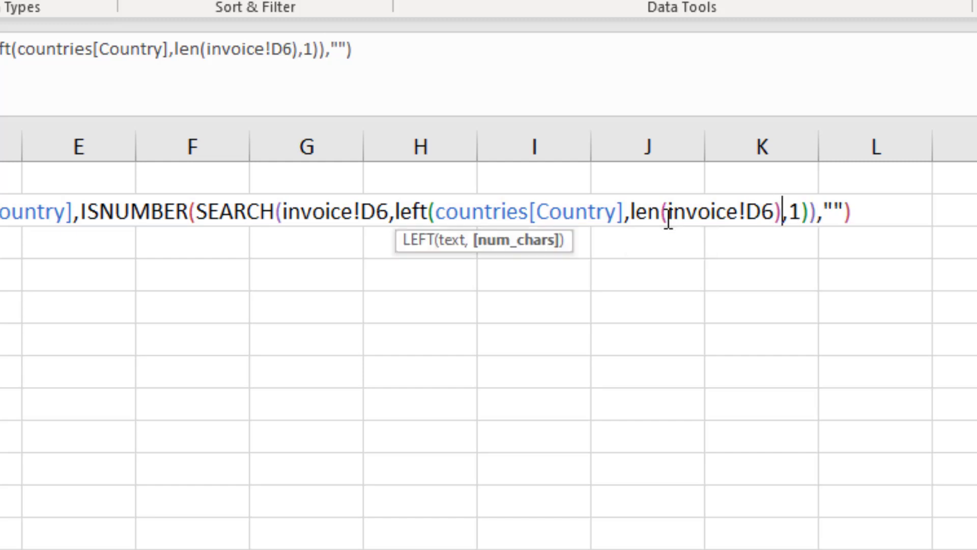
text())
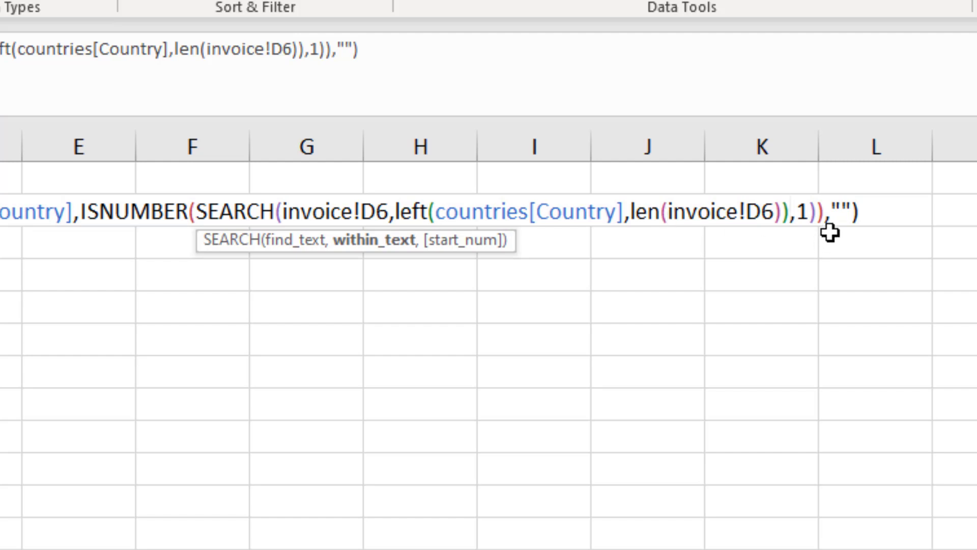
key(Return)
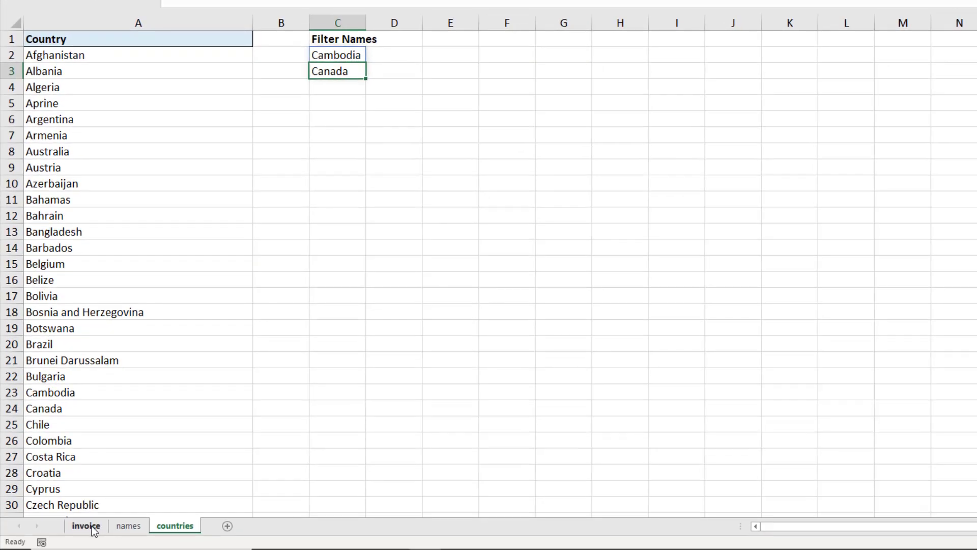
Clear the leftover ca from the invoice's COUNTRY cell D6
click(86, 525)
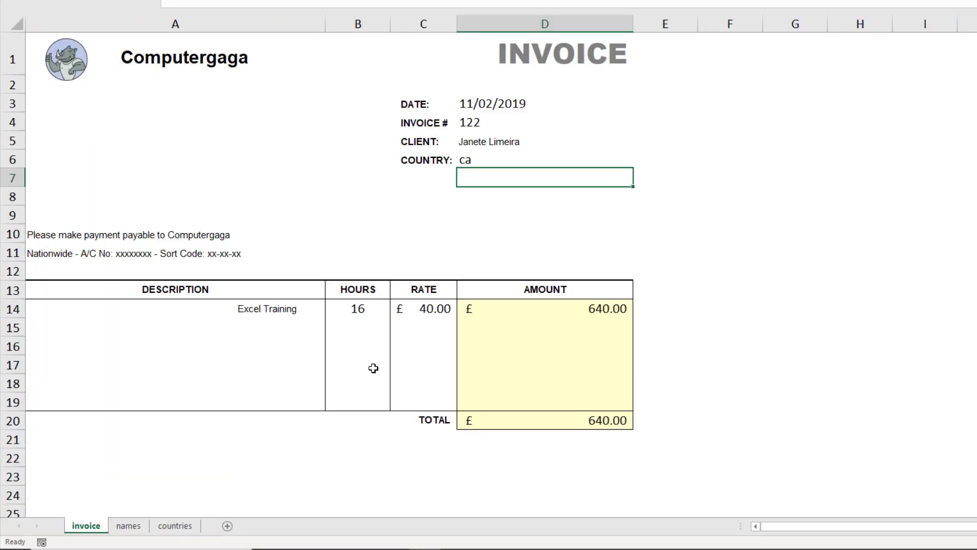
click(505, 162)
key(Delete)
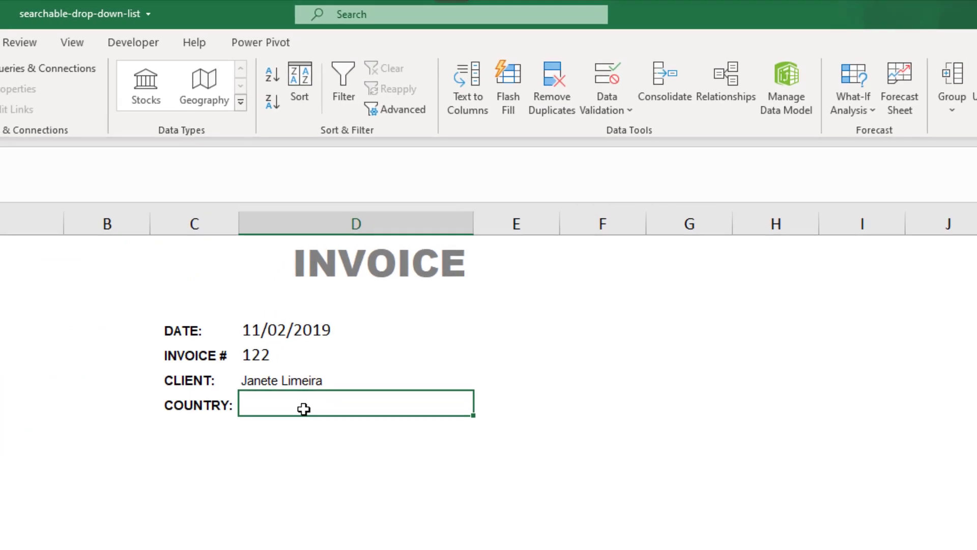
Give D6 list validation sourced from ='countries'!$C$2#, with the error alert turned off
click(613, 81)
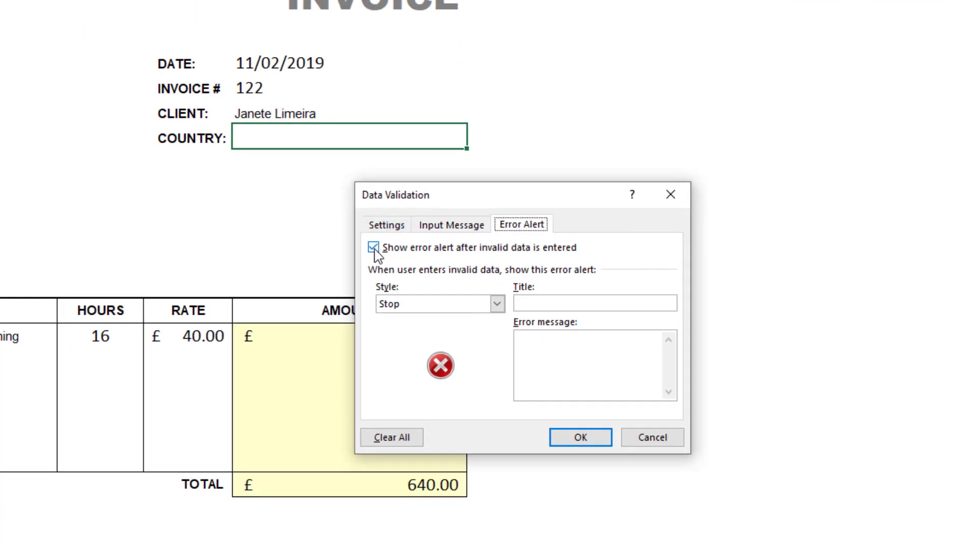
click(374, 248)
click(392, 225)
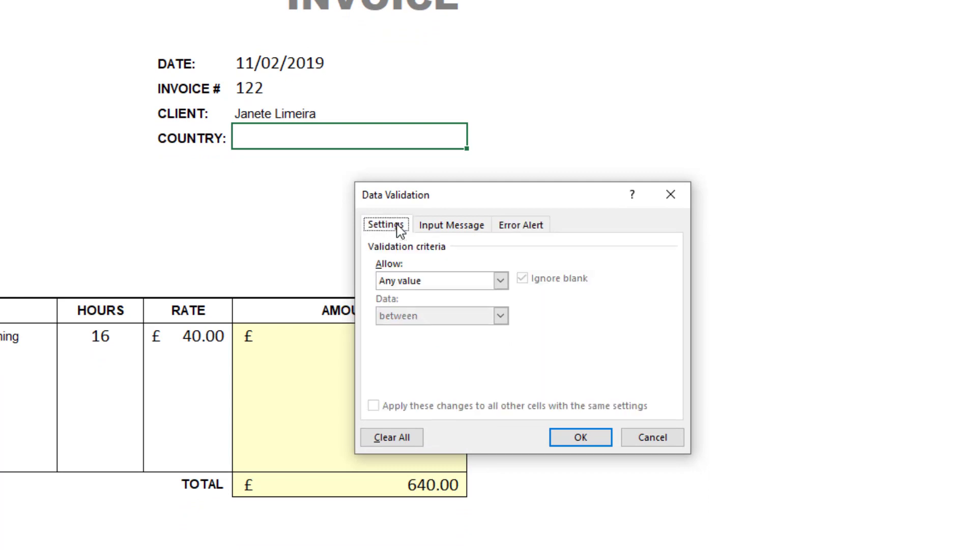
click(416, 281)
click(410, 330)
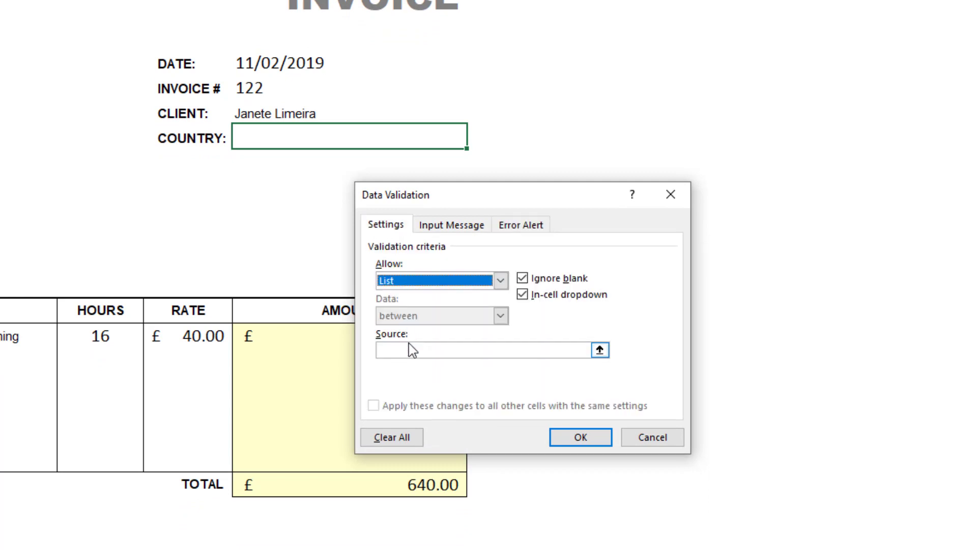
click(410, 350)
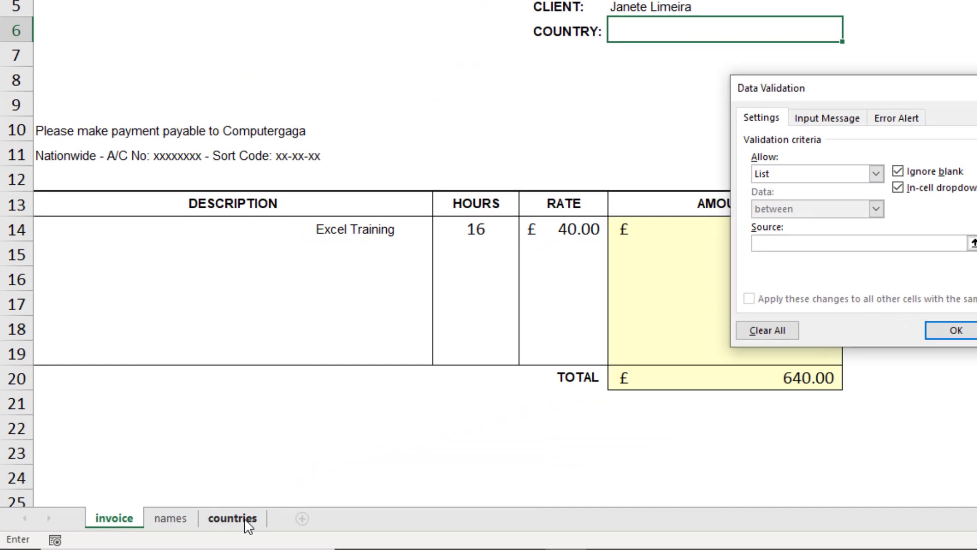
click(246, 520)
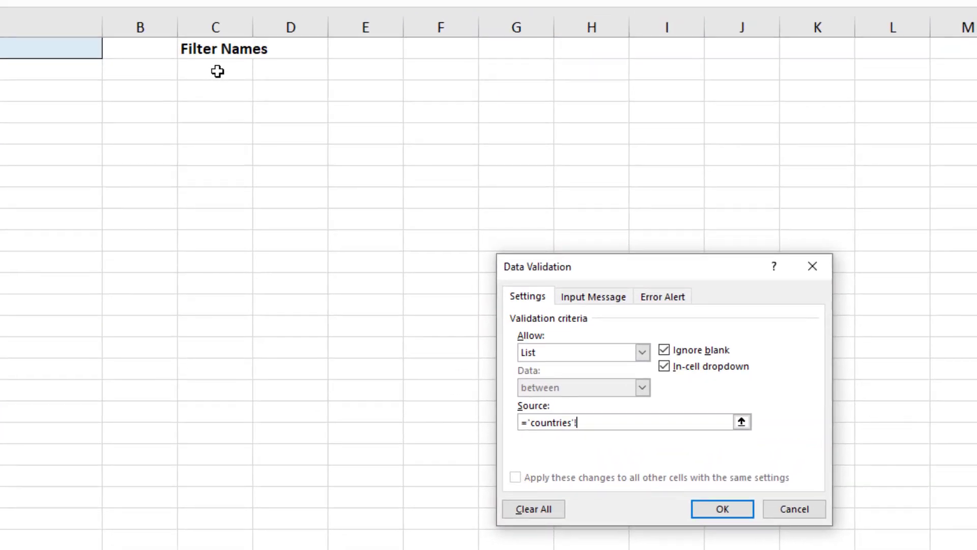
click(217, 72)
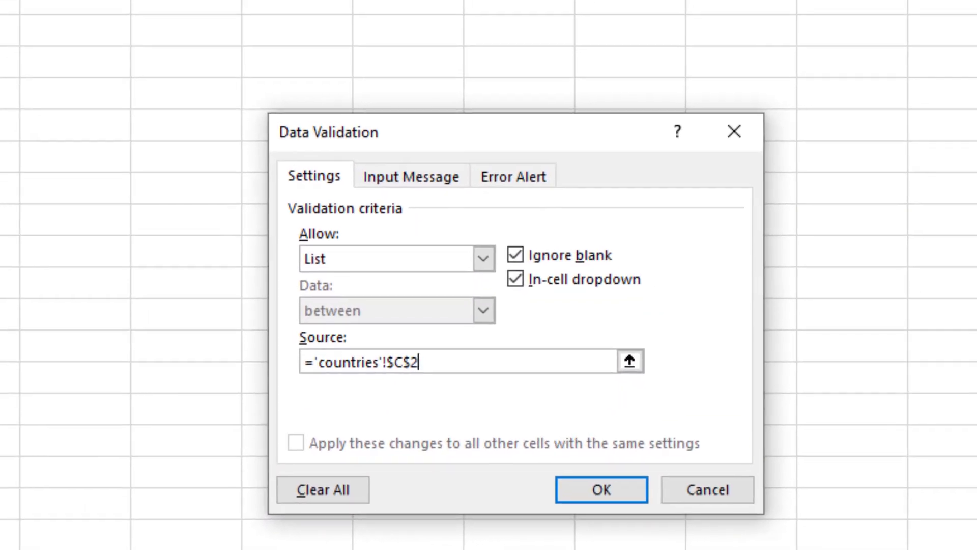
text(#)
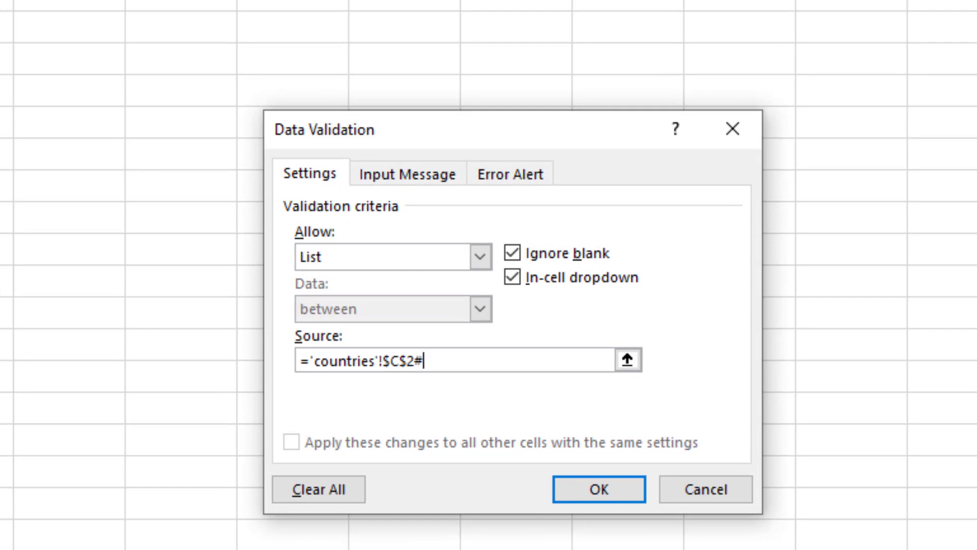
key(Return)
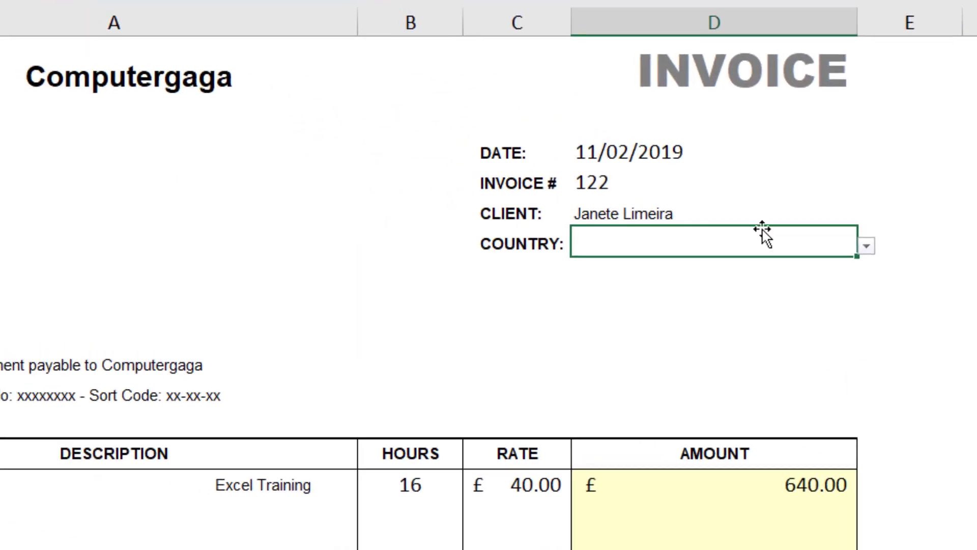
Try ca and en in the COUNTRY cell to see which countries the drop-down offers
text(ca)
click(866, 248)
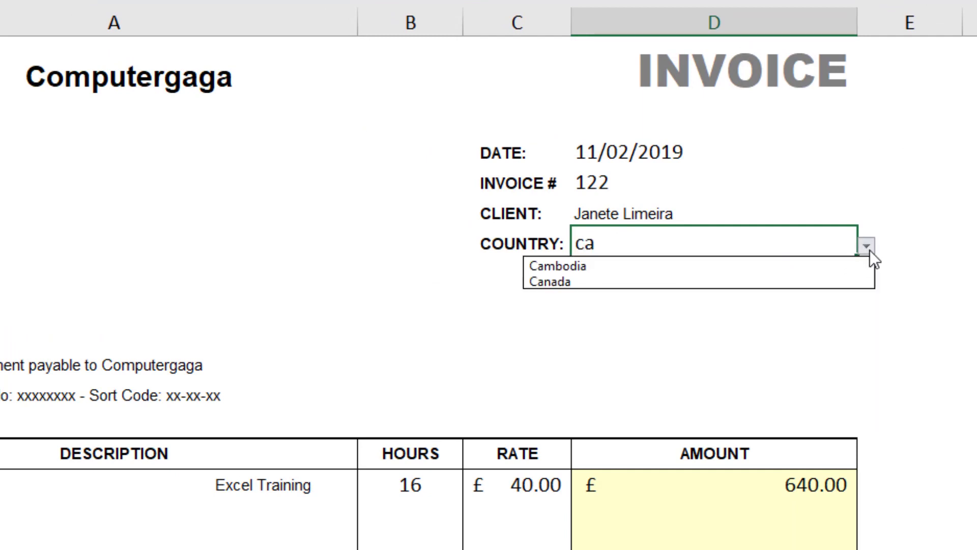
click(601, 243)
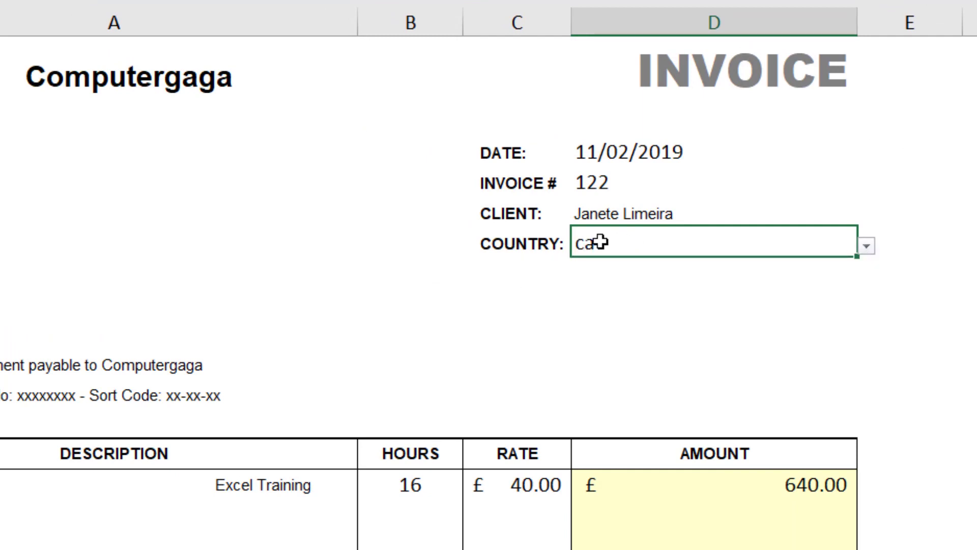
text(en)
click(865, 245)
click(603, 243)
Type sp in COUNTRY and pick Spain from the filtered drop-down
text(sp)
click(867, 250)
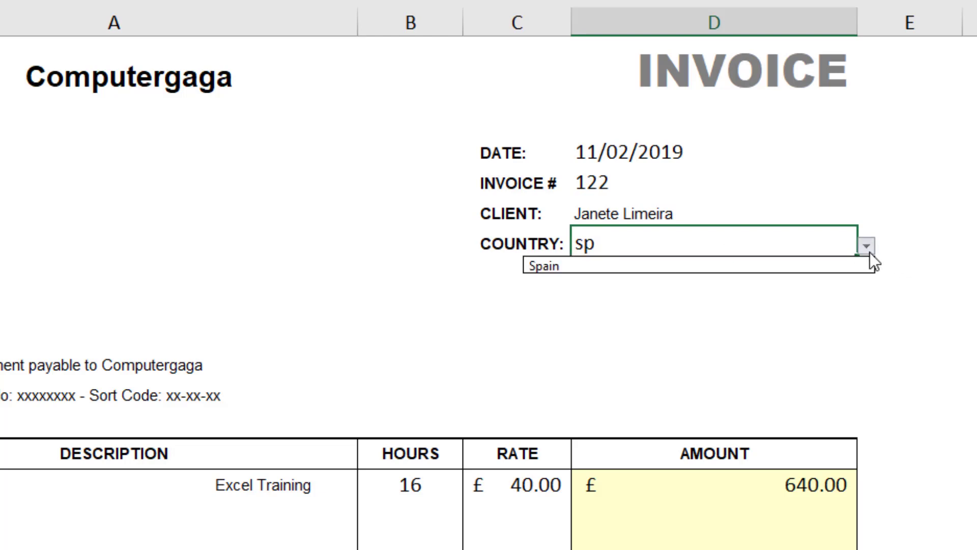
click(869, 251)
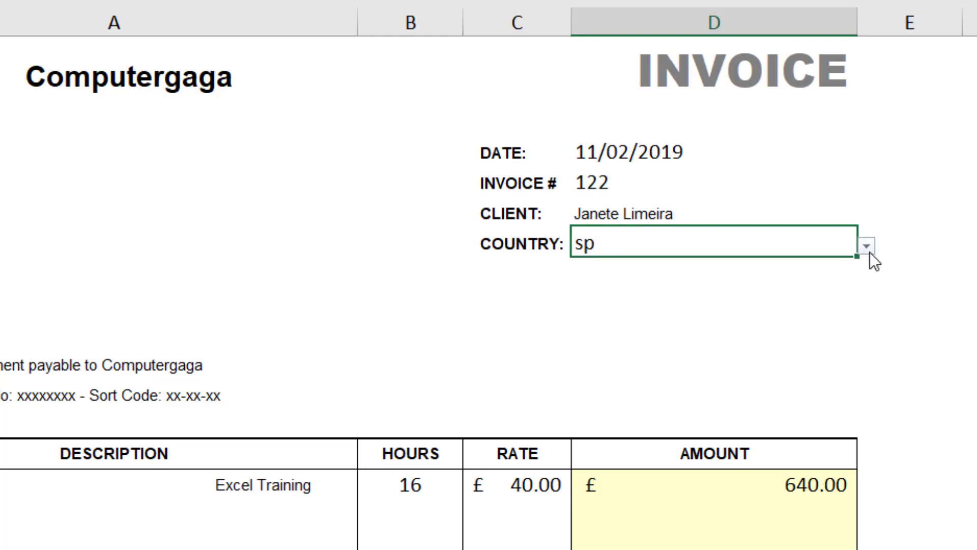
click(870, 252)
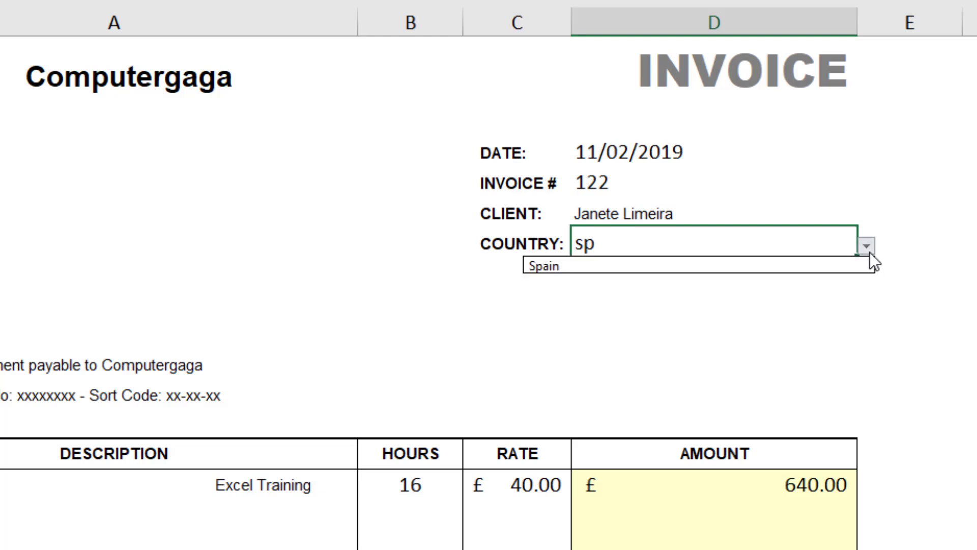
click(731, 266)
click(739, 297)
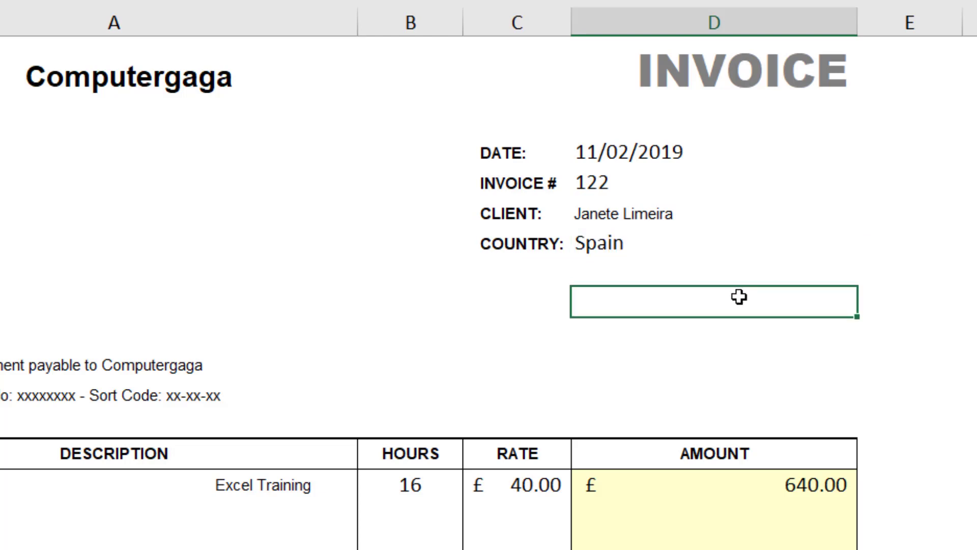